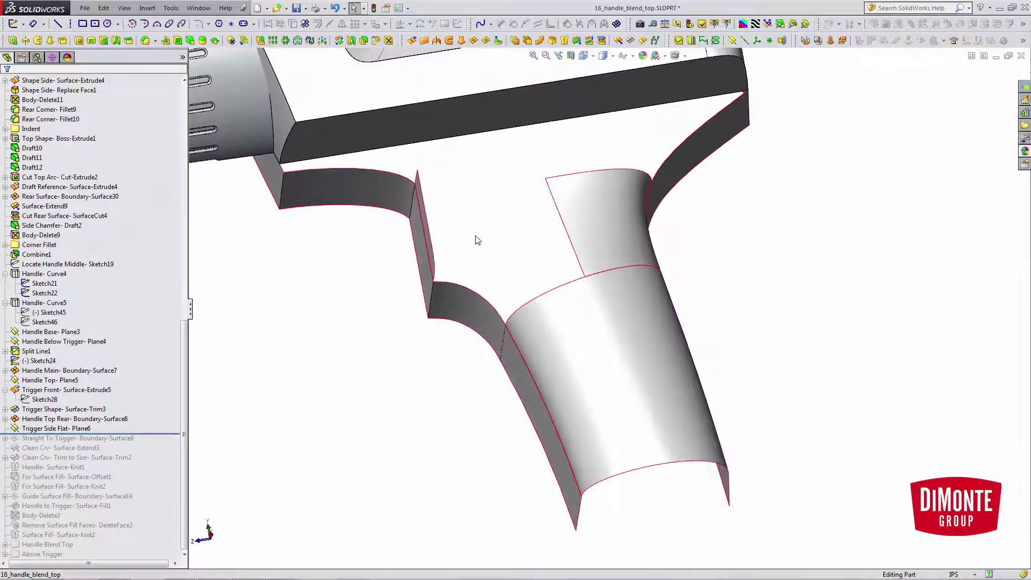
Step: Roll the model forward to include the Straight To Trigger boundary surface and open its definition for editing
{"action": "middle_click_drag", "start_coordinate": [535, 234], "coordinate": [594, 297], "text": "ctrl"}
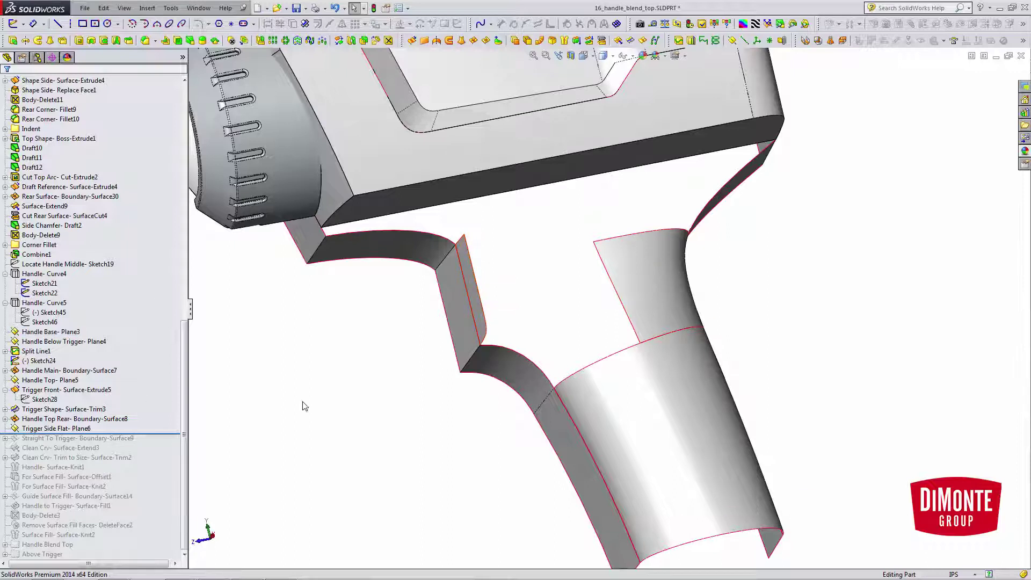
{"action": "middle_click_drag", "start_coordinate": [538, 284], "coordinate": [556, 283], "text": "ctrl"}
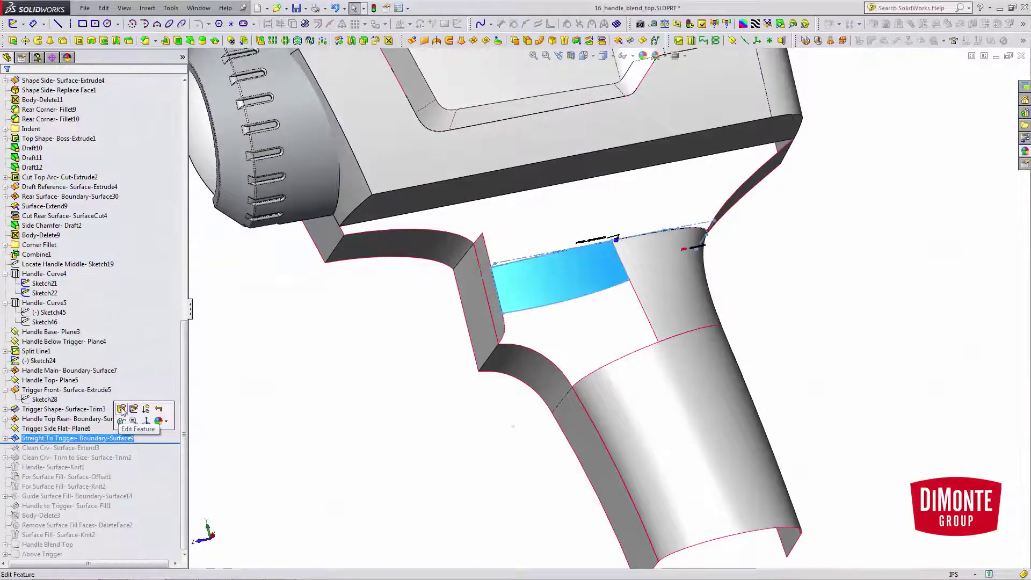
{"action": "left_click", "coordinate": [551, 352]}
{"action": "middle_click_drag", "start_coordinate": [626, 322], "coordinate": [650, 280]}
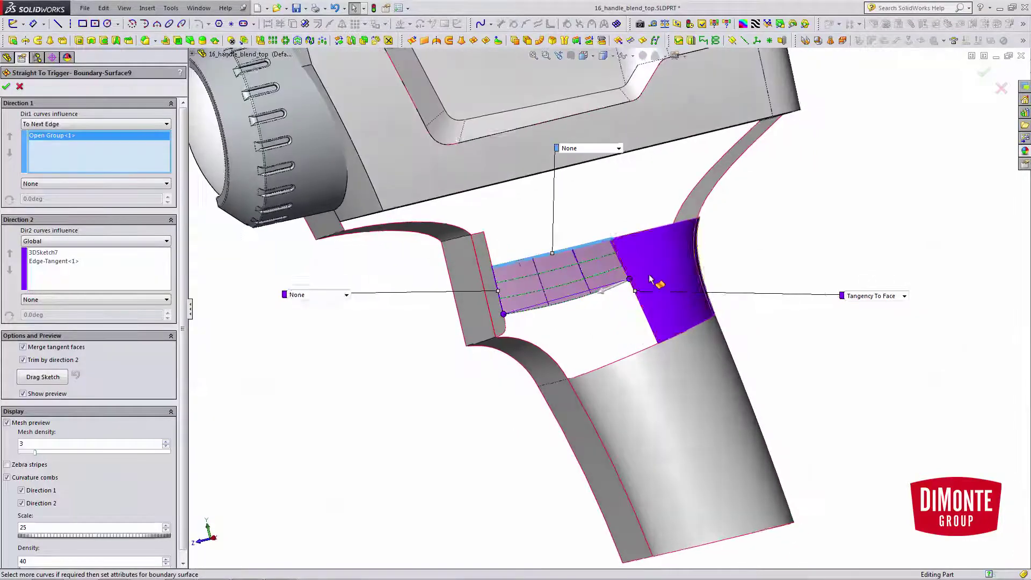
Step: Try extending the boundary surface's lower end along the edge of the rear handle face, and leave its definition
{"action": "scroll", "coordinate": [650, 279], "scroll_direction": "up", "scroll_amount": 2}
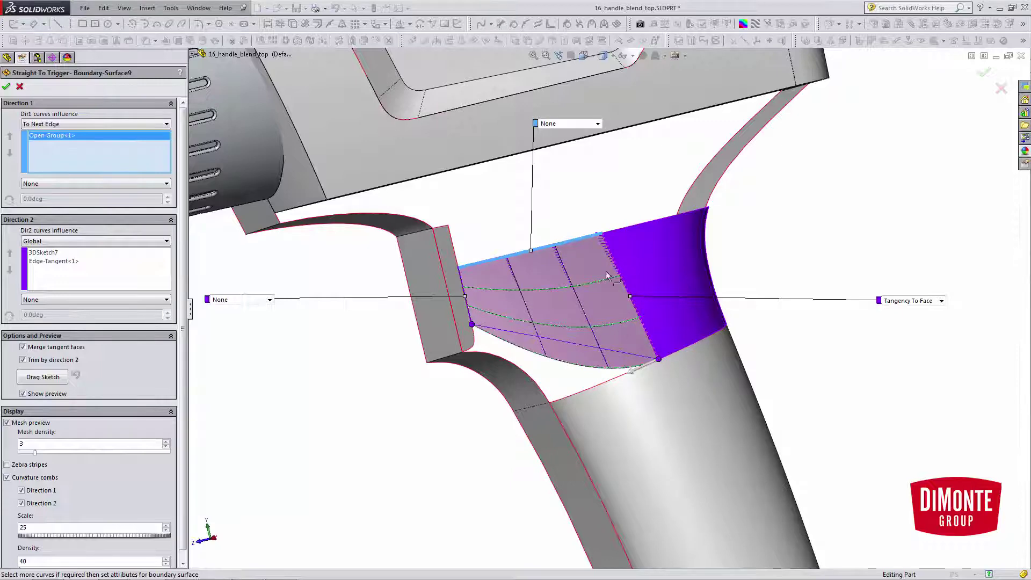
{"action": "middle_click_drag", "start_coordinate": [607, 275], "coordinate": [657, 326]}
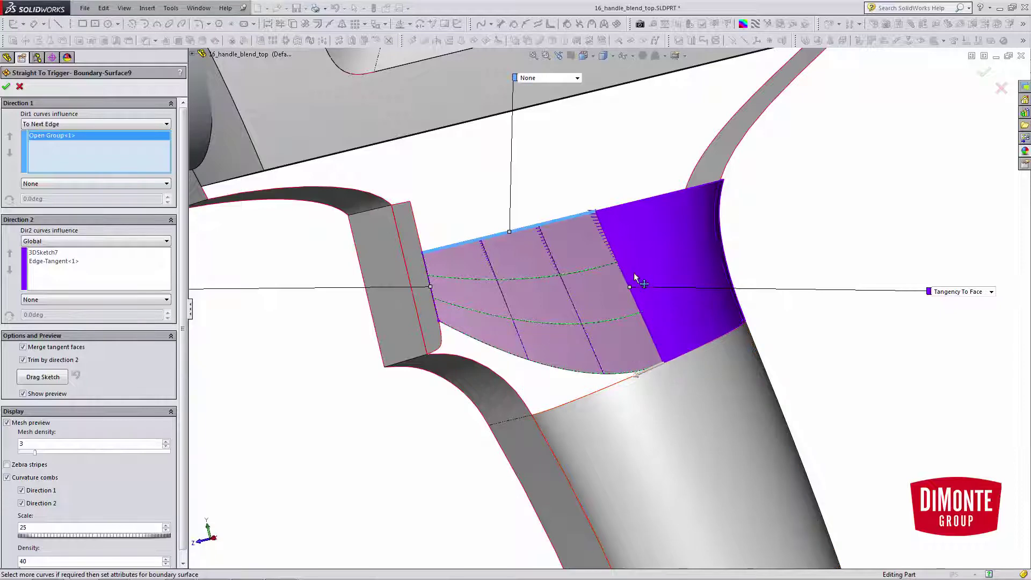
{"action": "left_click_drag", "start_coordinate": [634, 277], "coordinate": [636, 278]}
{"action": "middle_click_drag", "start_coordinate": [670, 325], "coordinate": [675, 346]}
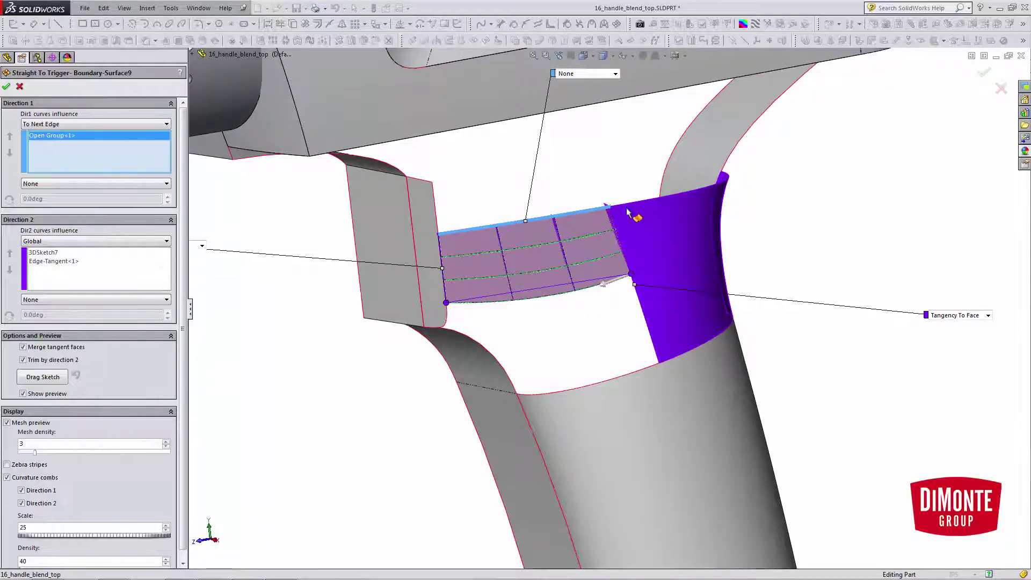
{"action": "left_click", "coordinate": [25, 86]}
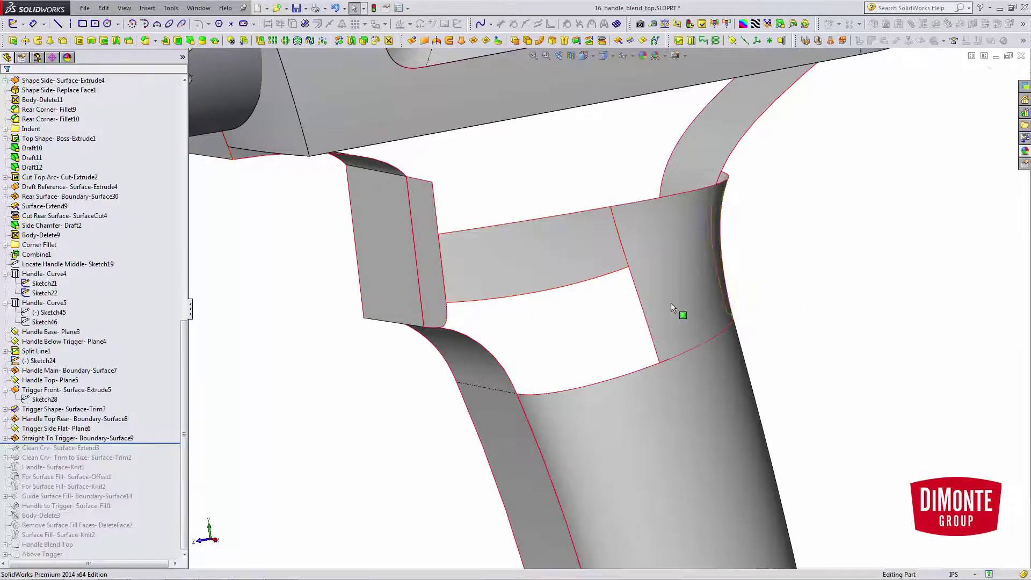
Step: Roll the model forward through the Clean Crv Trim to Size feature and reveal its trimming sketch under the feature
{"action": "key", "text": "ctrl+4"}
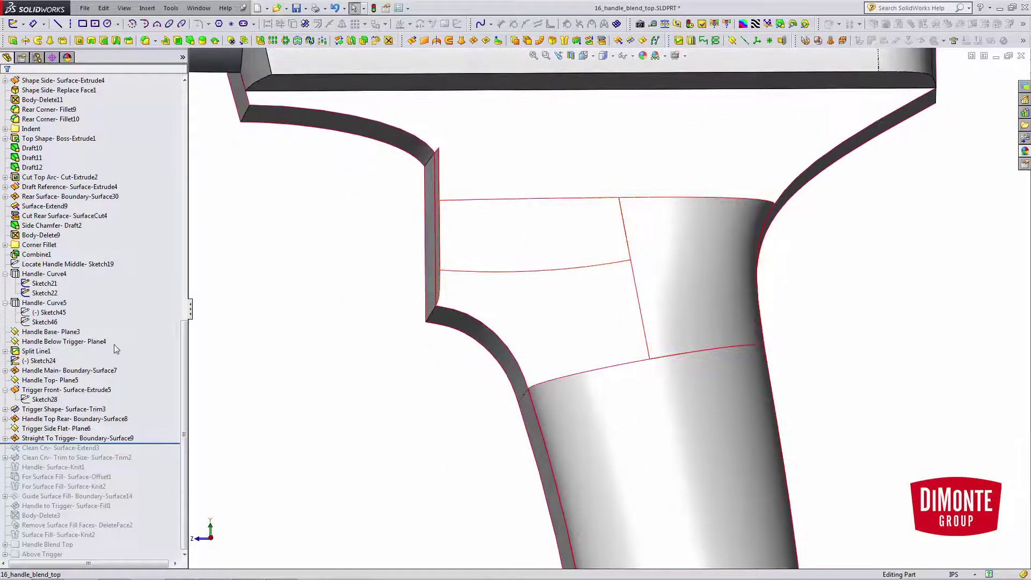
{"action": "left_click_drag", "start_coordinate": [144, 443], "coordinate": [150, 461]}
{"action": "middle_click_drag", "start_coordinate": [507, 349], "coordinate": [496, 370]}
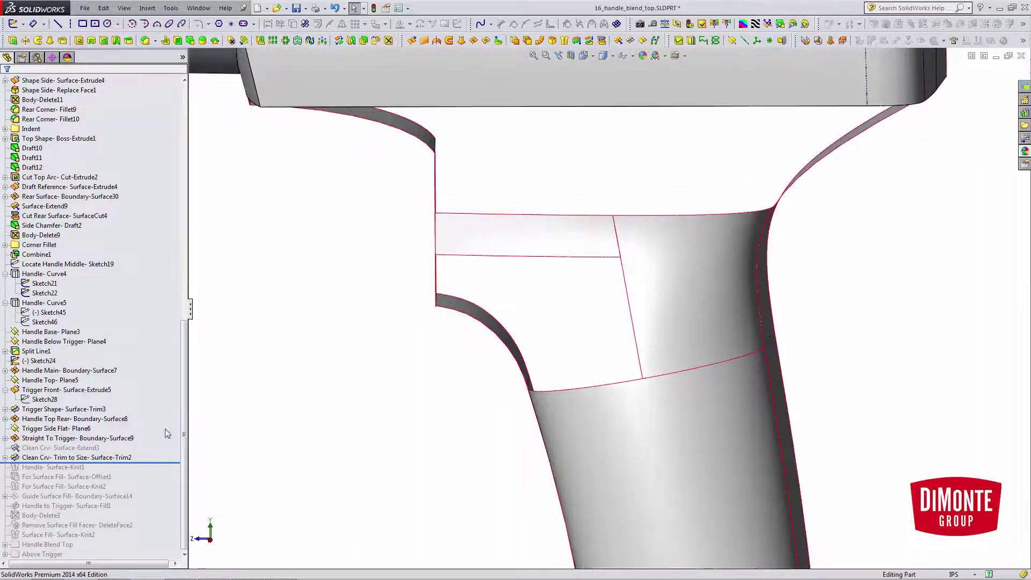
{"action": "left_click", "coordinate": [5, 457]}
{"action": "left_click", "coordinate": [35, 469]}
{"action": "left_click", "coordinate": [242, 475]}
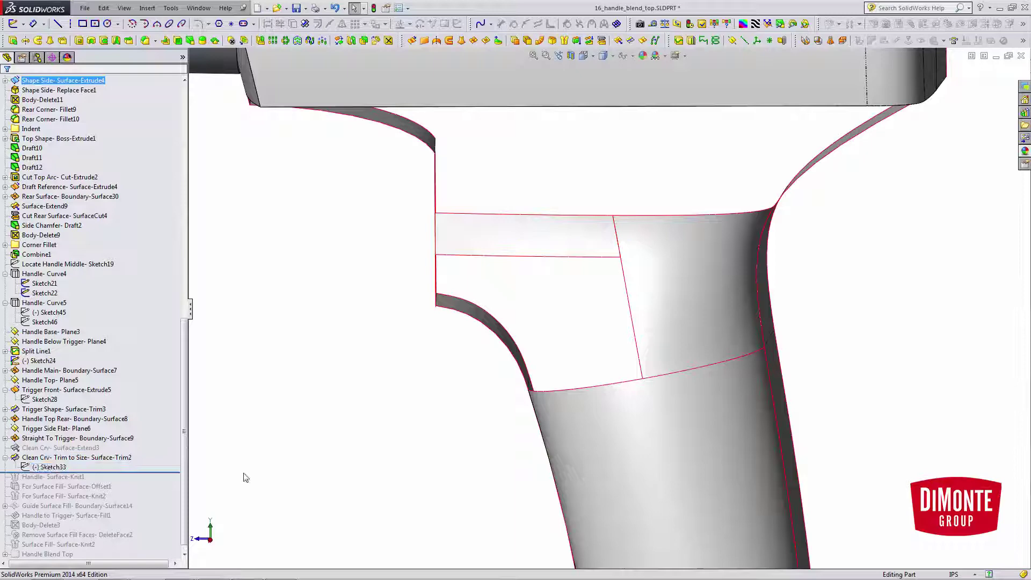
{"action": "middle_click_drag", "start_coordinate": [301, 338], "coordinate": [519, 325]}
Step: Extend the Straight To Trigger boundary surface's lower corner slightly further down the tangent edge of the rear handle face
{"action": "left_click", "coordinate": [103, 458]}
{"action": "left_click", "coordinate": [92, 419]}
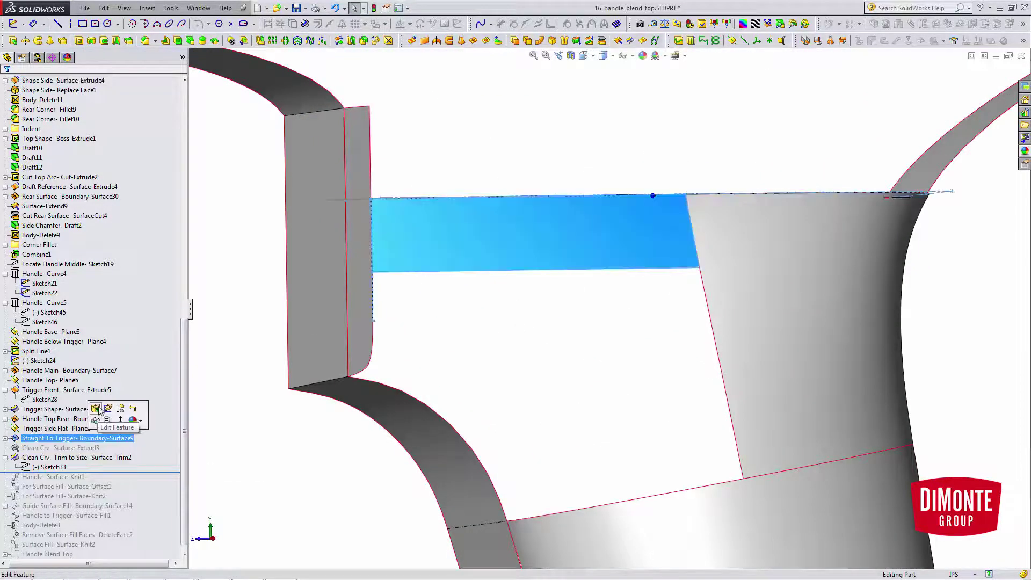
{"action": "left_click", "coordinate": [114, 407]}
{"action": "middle_click_drag", "start_coordinate": [624, 300], "coordinate": [619, 263]}
{"action": "scroll", "coordinate": [618, 261], "scroll_direction": "down", "scroll_amount": 4}
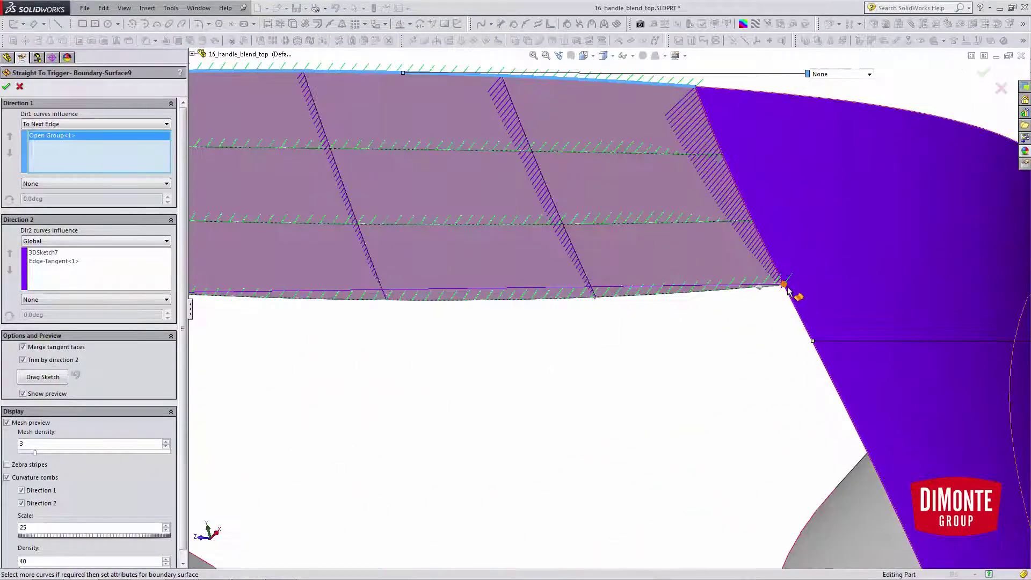
{"action": "left_click_drag", "start_coordinate": [784, 284], "coordinate": [793, 334]}
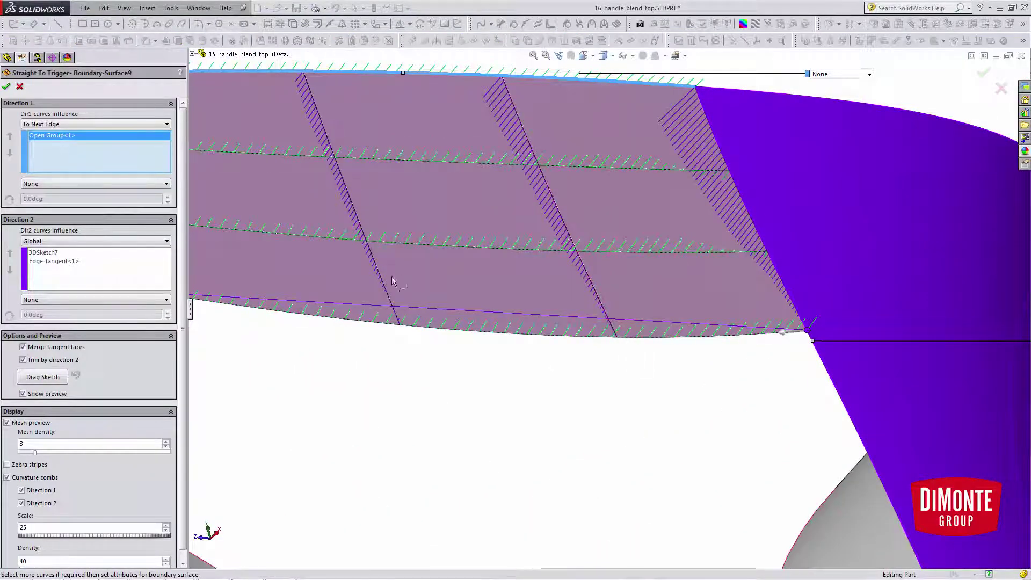
{"action": "scroll", "coordinate": [392, 281], "scroll_direction": "down", "scroll_amount": 4}
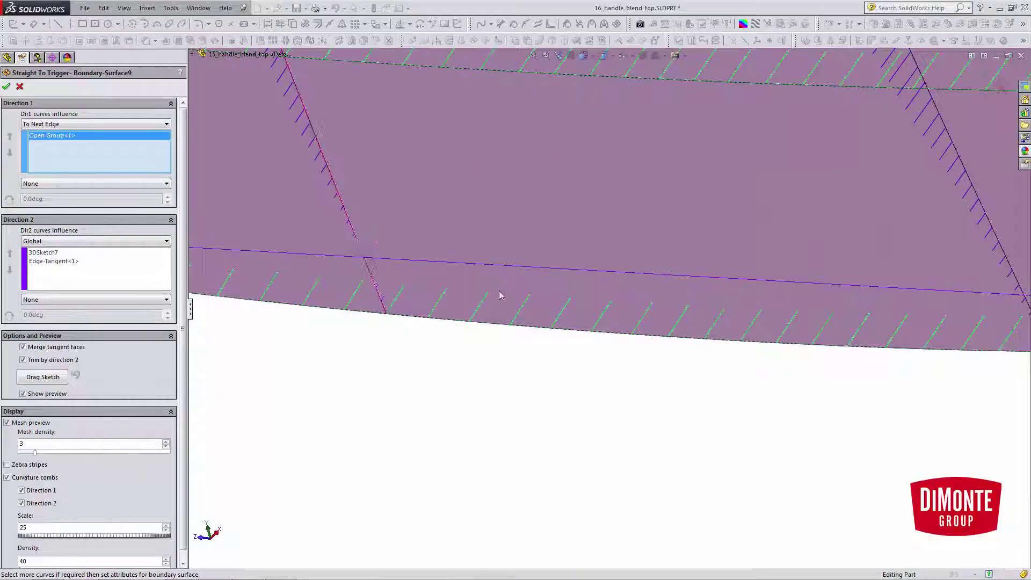
{"action": "scroll", "coordinate": [556, 312], "scroll_direction": "up", "scroll_amount": 5}
{"action": "key", "text": "Return"}
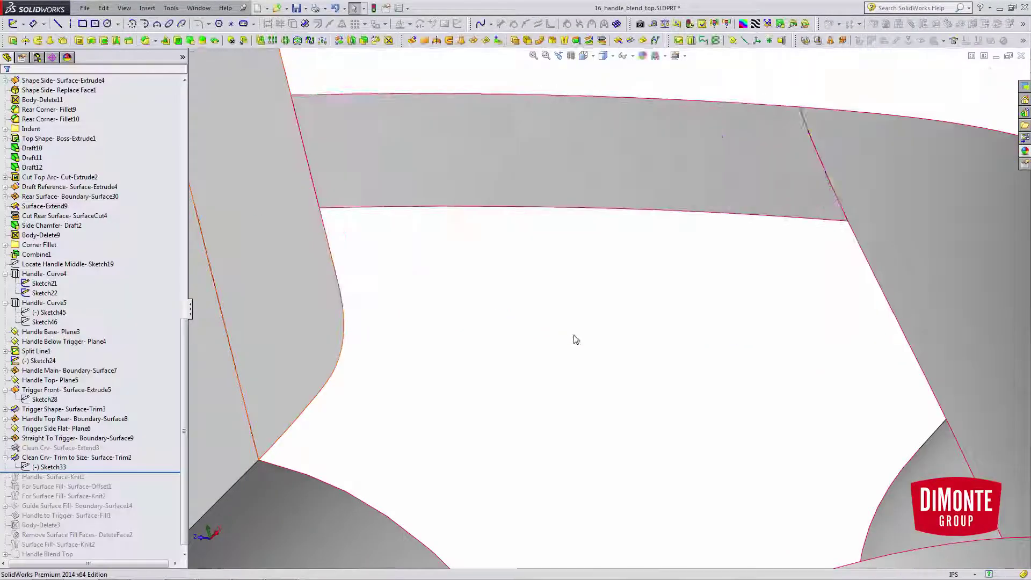
Step: Roll the model forward to include the Handle Surface-Knit1 feature and review the surfaces it joins
{"action": "middle_click_drag", "start_coordinate": [573, 338], "coordinate": [645, 285]}
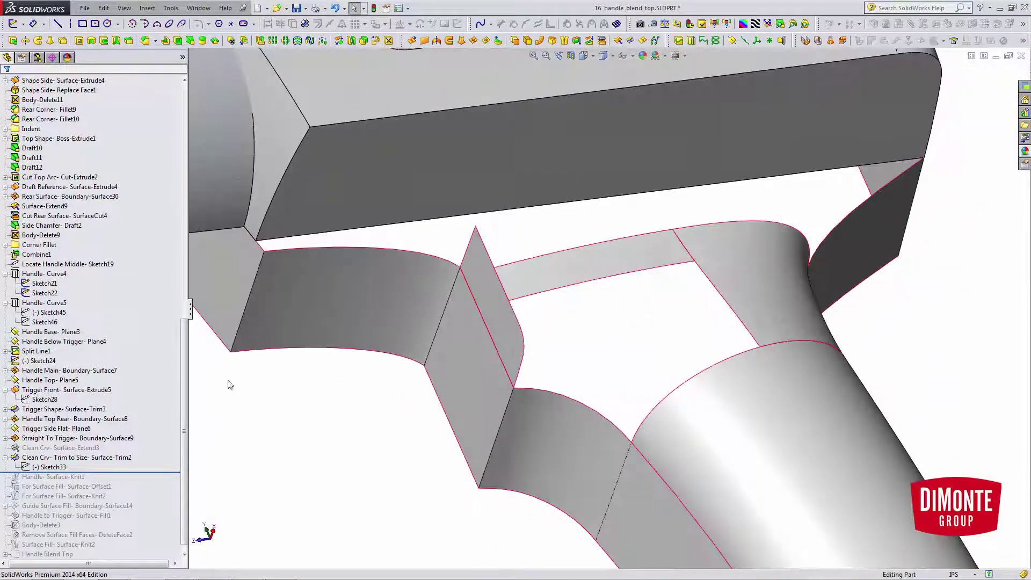
{"action": "scroll", "coordinate": [110, 425], "scroll_direction": "down", "scroll_amount": 1}
{"action": "left_click_drag", "start_coordinate": [134, 462], "coordinate": [137, 473]}
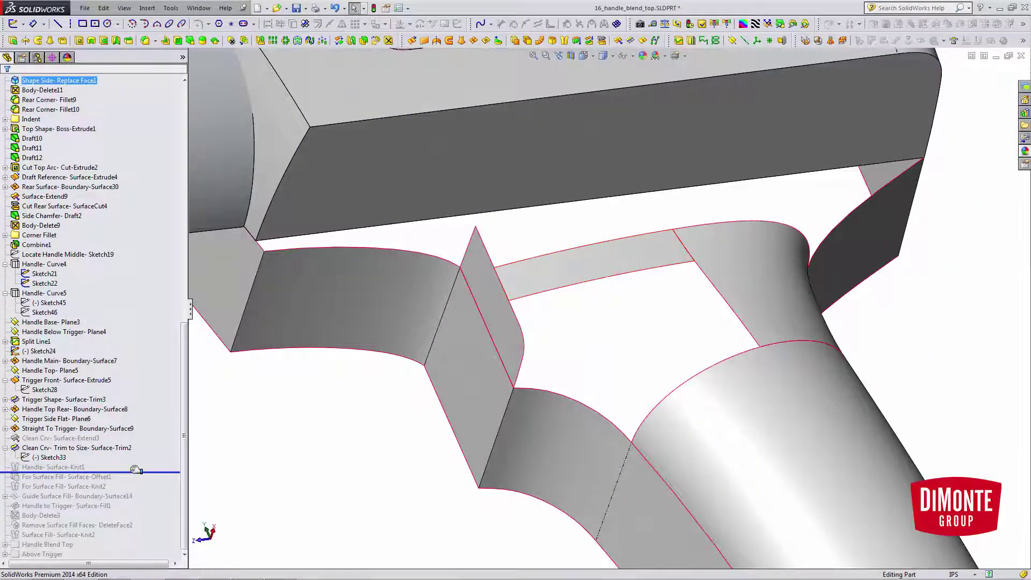
{"action": "middle_click_drag", "start_coordinate": [582, 405], "coordinate": [594, 333]}
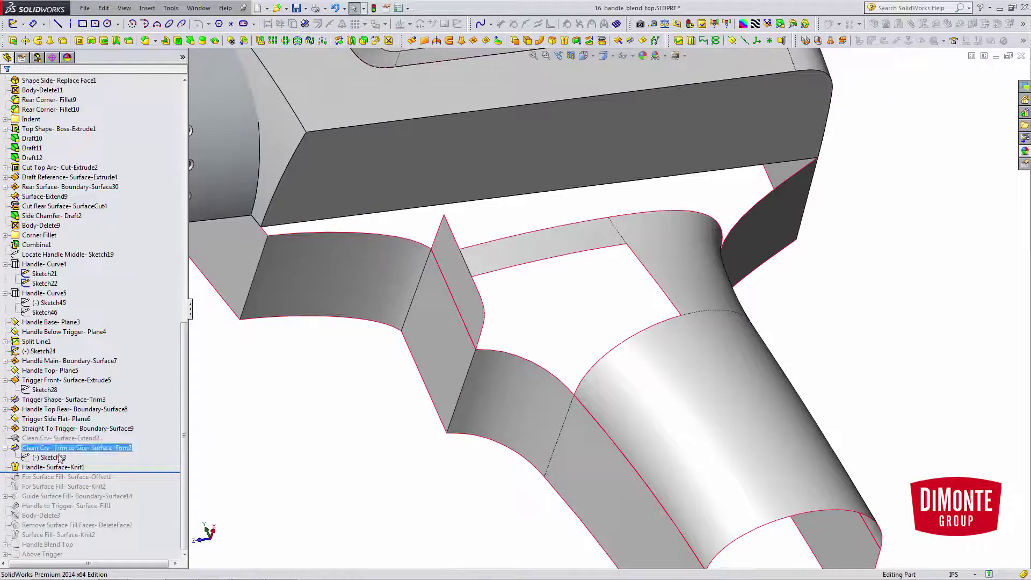
{"action": "left_click", "coordinate": [63, 467]}
{"action": "left_click", "coordinate": [70, 436]}
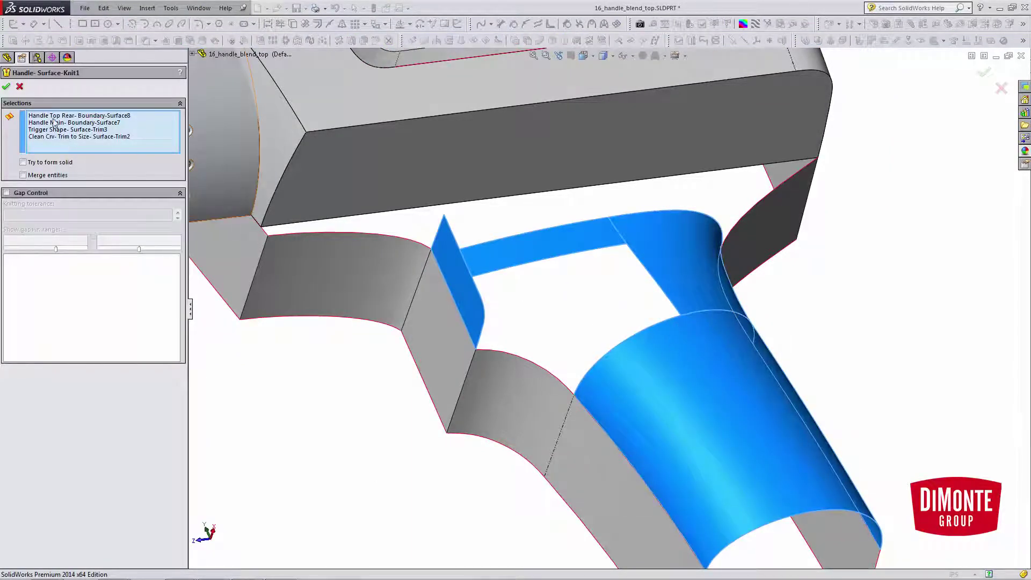
{"action": "left_click", "coordinate": [19, 87]}
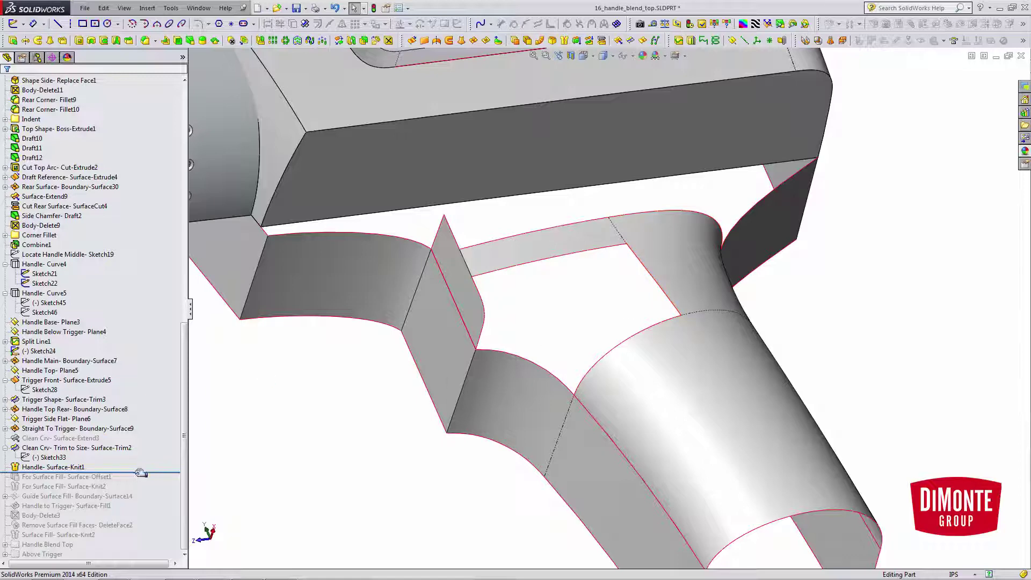
Step: Roll the model forward through the For Surface Fill Surface-Offset1 feature and review its selected faces and offset distance
{"action": "middle_click_drag", "start_coordinate": [464, 427], "coordinate": [460, 355]}
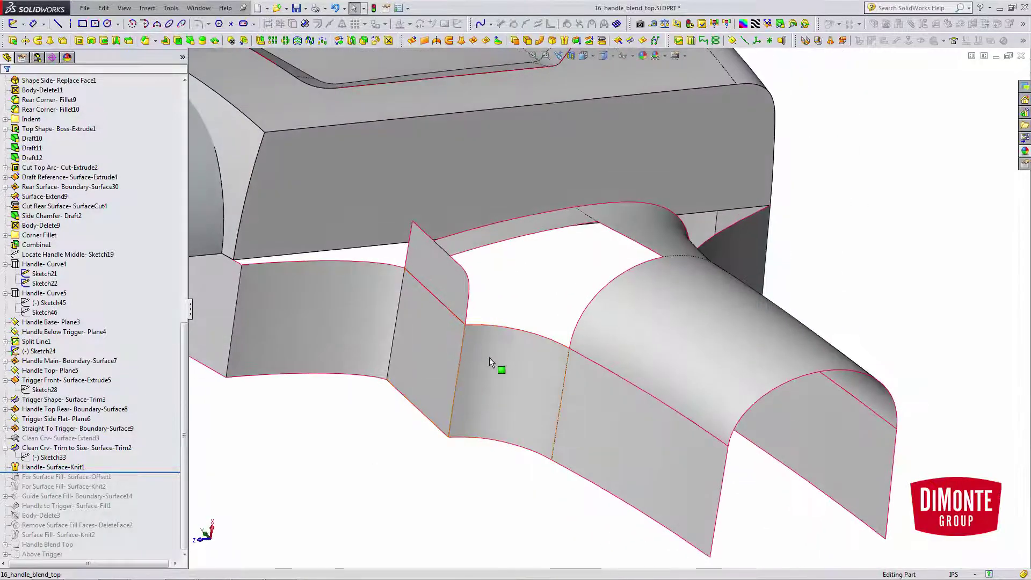
{"action": "middle_click_drag", "start_coordinate": [496, 470], "coordinate": [499, 482]}
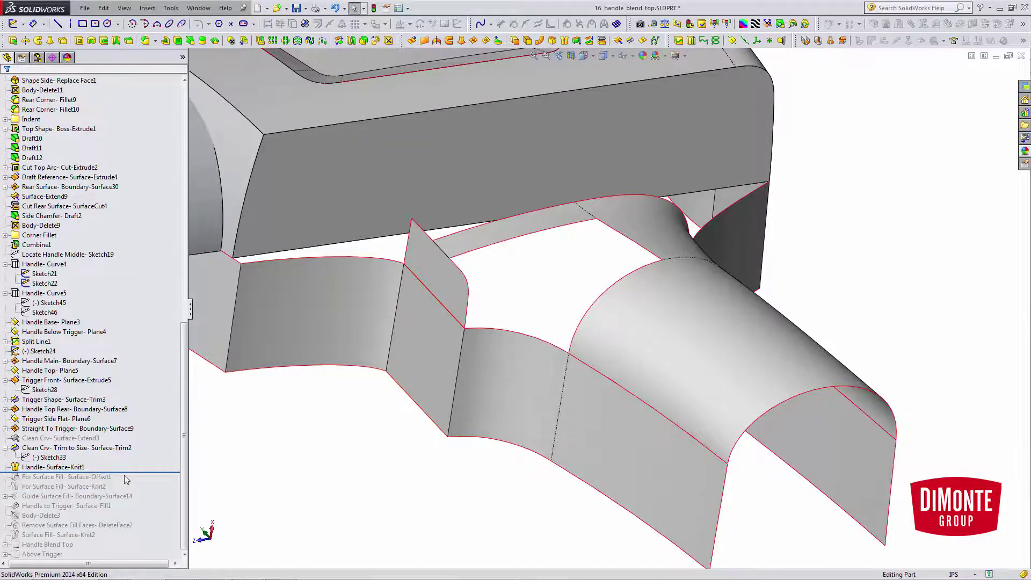
{"action": "left_click_drag", "start_coordinate": [124, 474], "coordinate": [98, 483]}
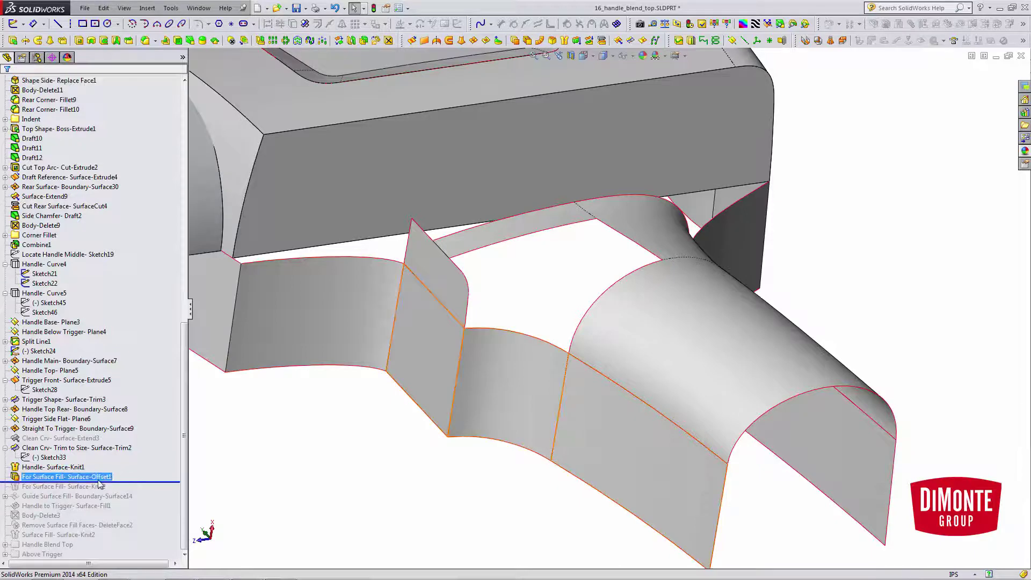
{"action": "left_click", "coordinate": [98, 478]}
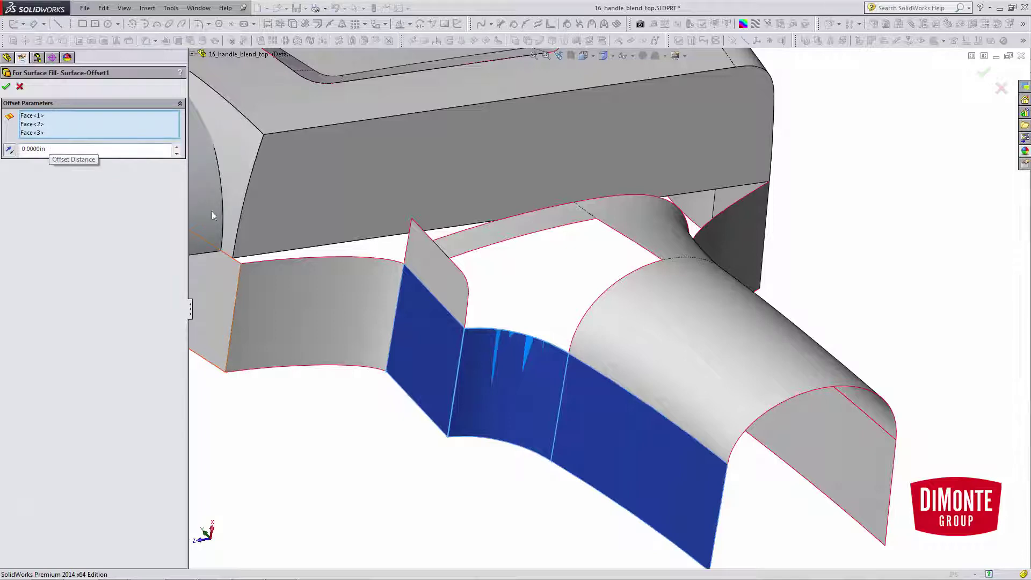
{"action": "left_click", "coordinate": [19, 87]}
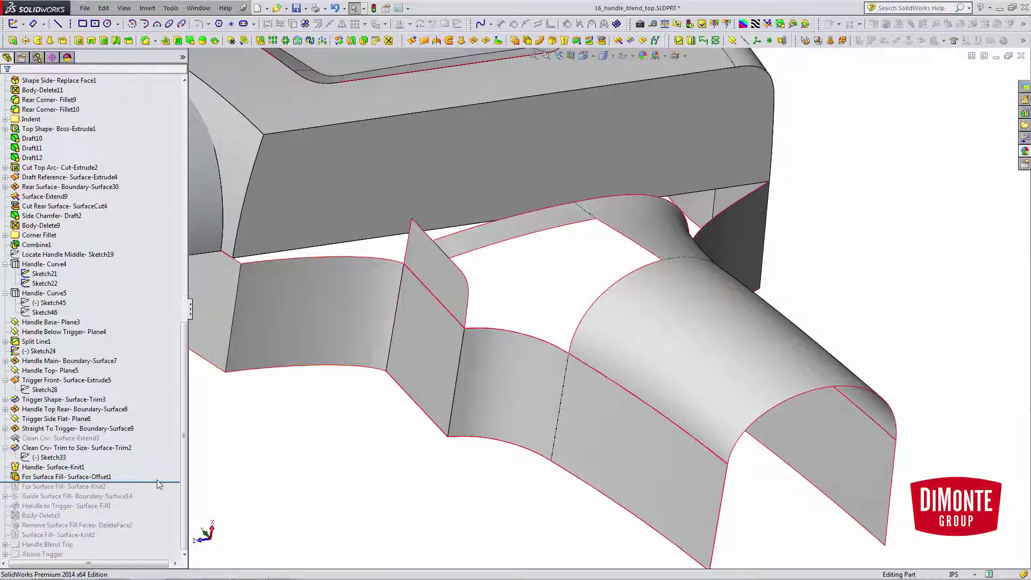
Step: Roll the model forward to include the For Surface Fill Surface-Knit2 feature and view the knitted handle surfaces
{"action": "left_click_drag", "start_coordinate": [159, 483], "coordinate": [159, 492]}
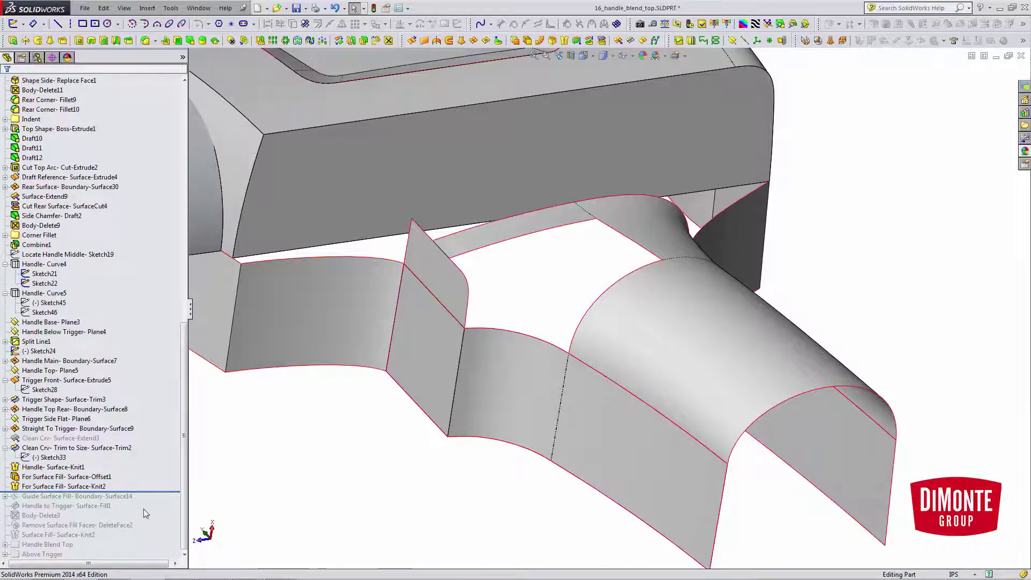
{"action": "left_click", "coordinate": [103, 486]}
{"action": "left_click", "coordinate": [419, 495]}
{"action": "middle_click_drag", "start_coordinate": [419, 491], "coordinate": [393, 481]}
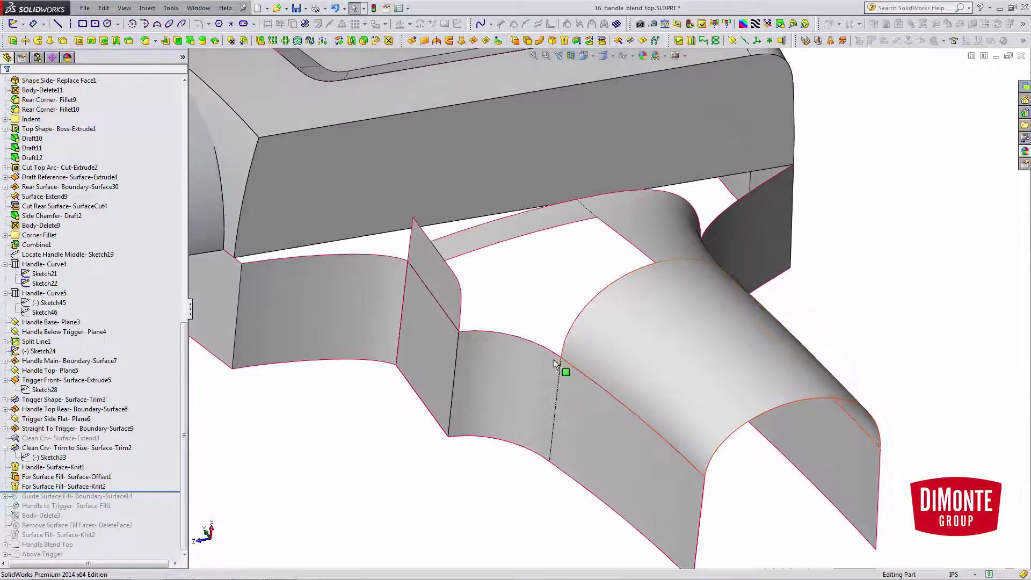
Step: Hide the Surface-Knit31 and Split Line1 surface bodies, leaving the For Surface Fill knit body shown
{"action": "scroll", "coordinate": [108, 322], "scroll_direction": "up", "scroll_amount": 15}
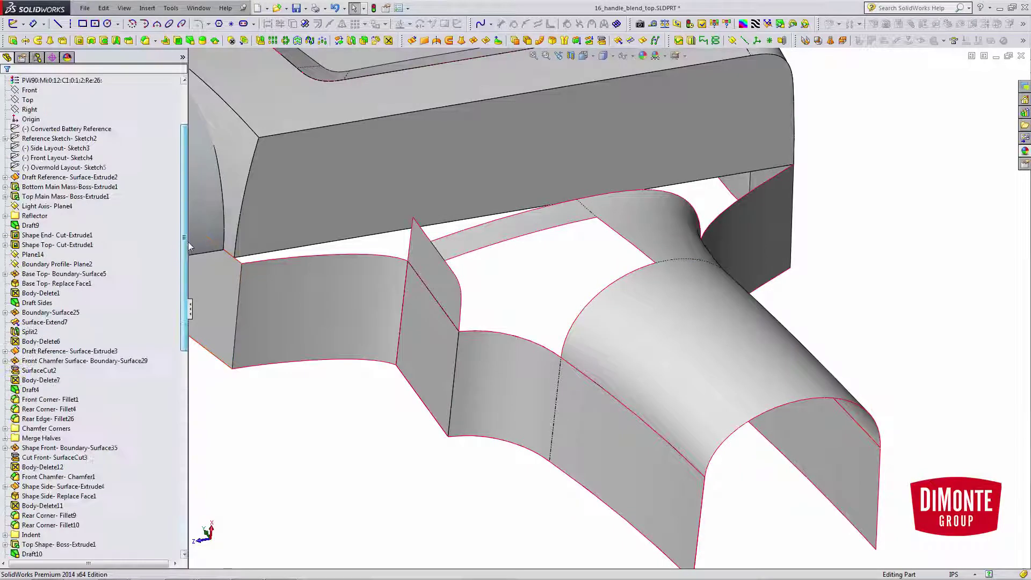
{"action": "left_click", "coordinate": [6, 138]}
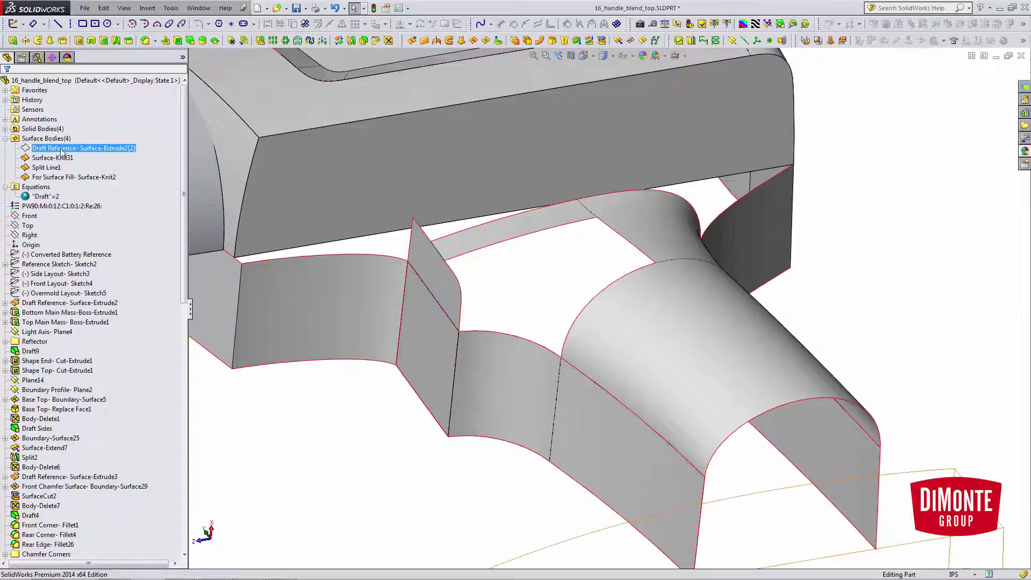
{"action": "left_click", "coordinate": [50, 159]}
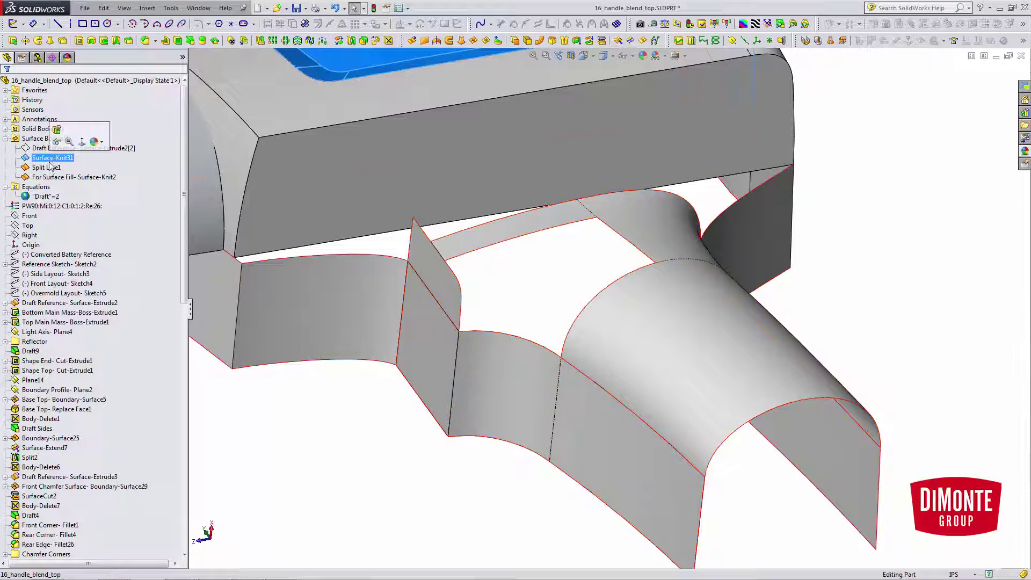
{"action": "left_click", "coordinate": [49, 167], "text": "ctrl"}
{"action": "left_click", "coordinate": [59, 149]}
{"action": "left_click", "coordinate": [346, 458]}
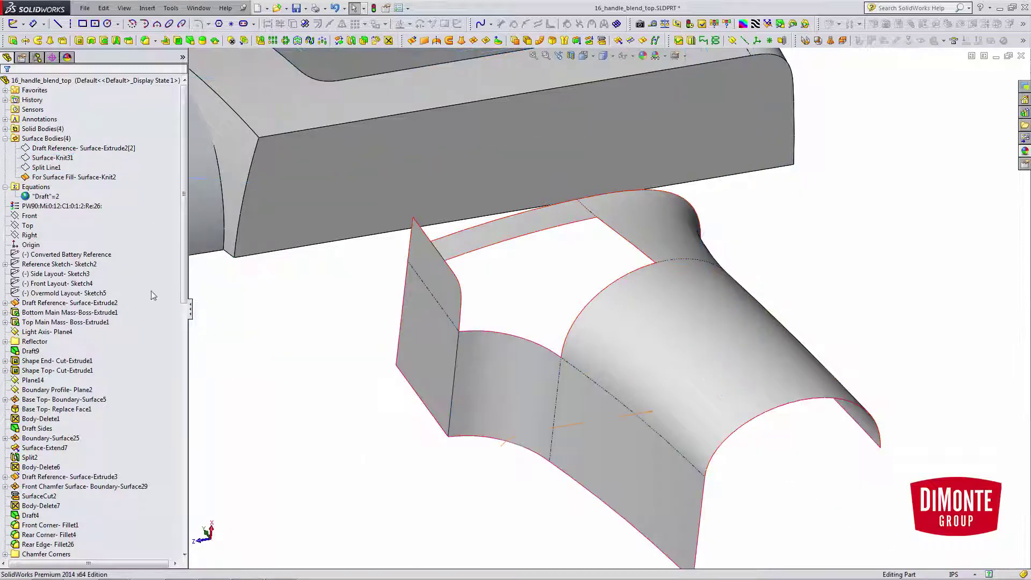
Step: Roll the model forward to include the Guide Surface Fill boundary surface beside the trigger face
{"action": "scroll", "coordinate": [107, 263], "scroll_direction": "down", "scroll_amount": 19}
{"action": "scroll", "coordinate": [482, 346], "scroll_direction": "down", "scroll_amount": 1}
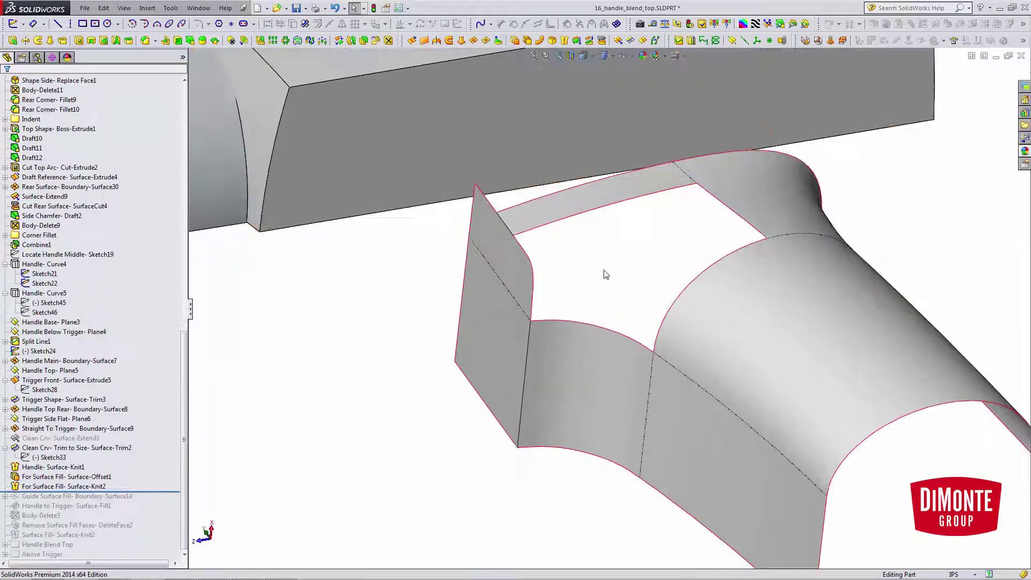
{"action": "middle_click_drag", "start_coordinate": [605, 275], "coordinate": [571, 320], "text": "ctrl"}
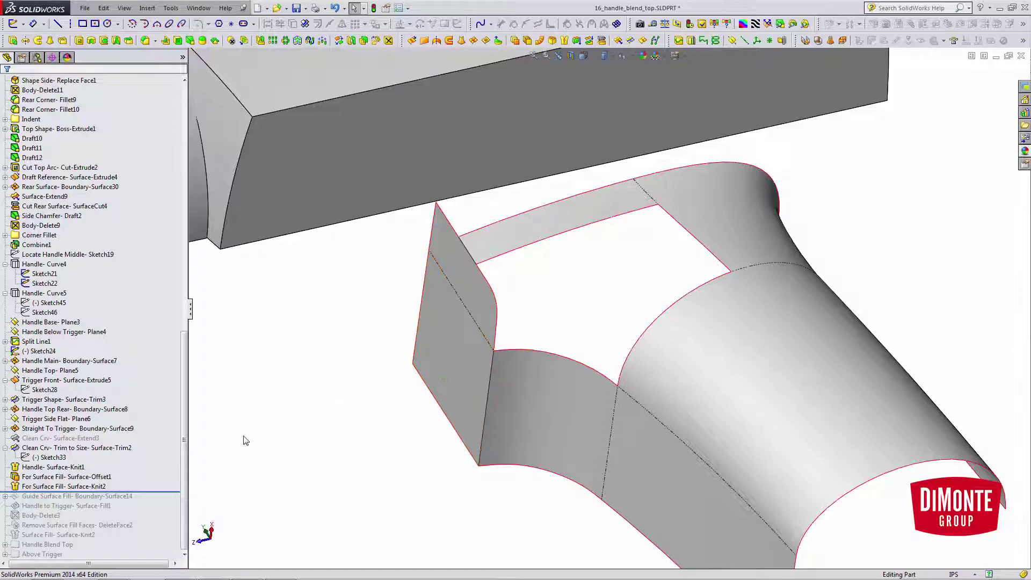
{"action": "left_click_drag", "start_coordinate": [154, 492], "coordinate": [155, 497]}
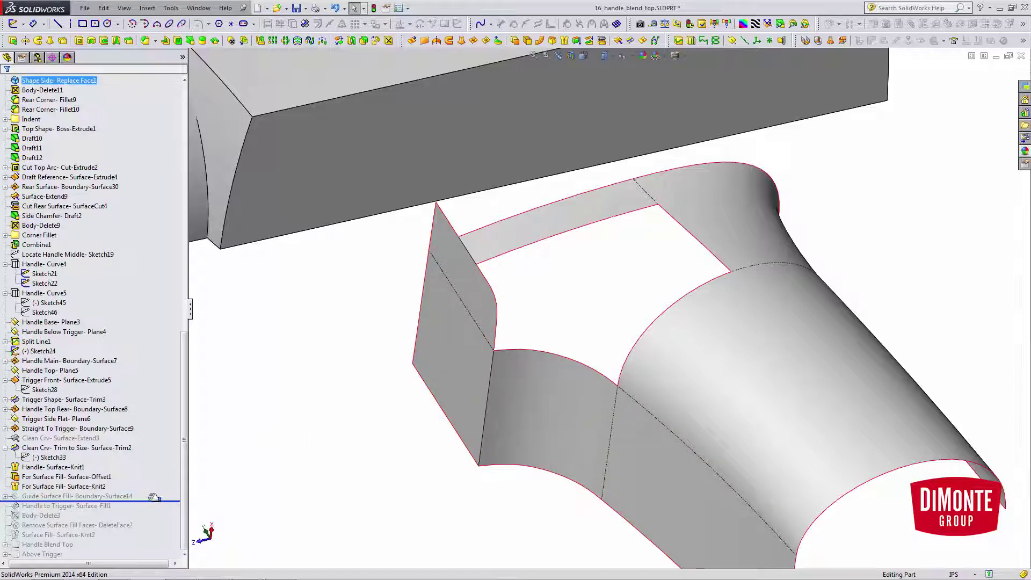
{"action": "scroll", "coordinate": [564, 295], "scroll_direction": "down", "scroll_amount": 3}
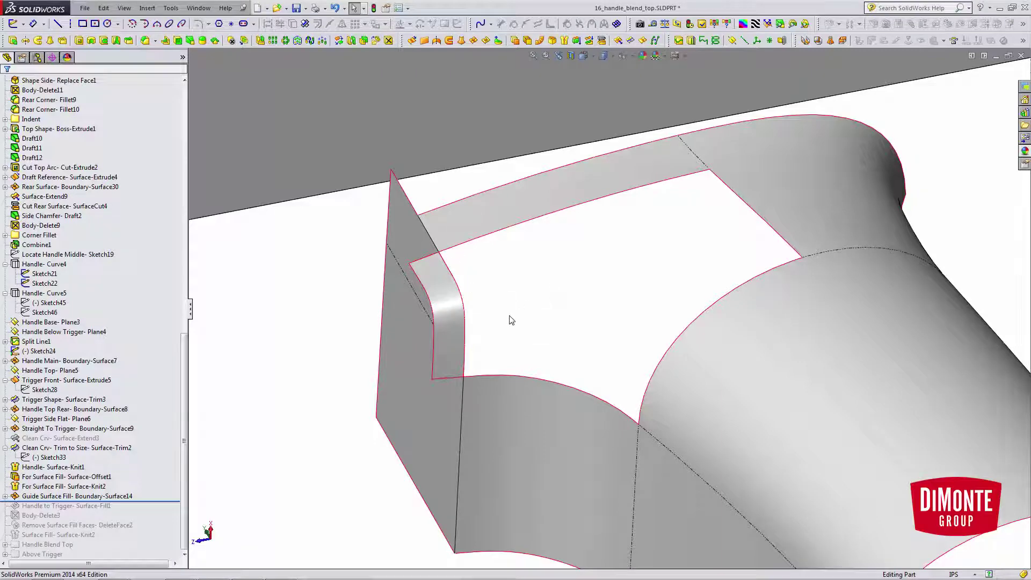
Step: Open 3DSketch10 under the Guide Surface Fill boundary surface, examine the relations of its two short lines, and exit the sketch
{"action": "middle_click_drag", "start_coordinate": [421, 370], "coordinate": [450, 365]}
{"action": "left_click", "coordinate": [5, 496]}
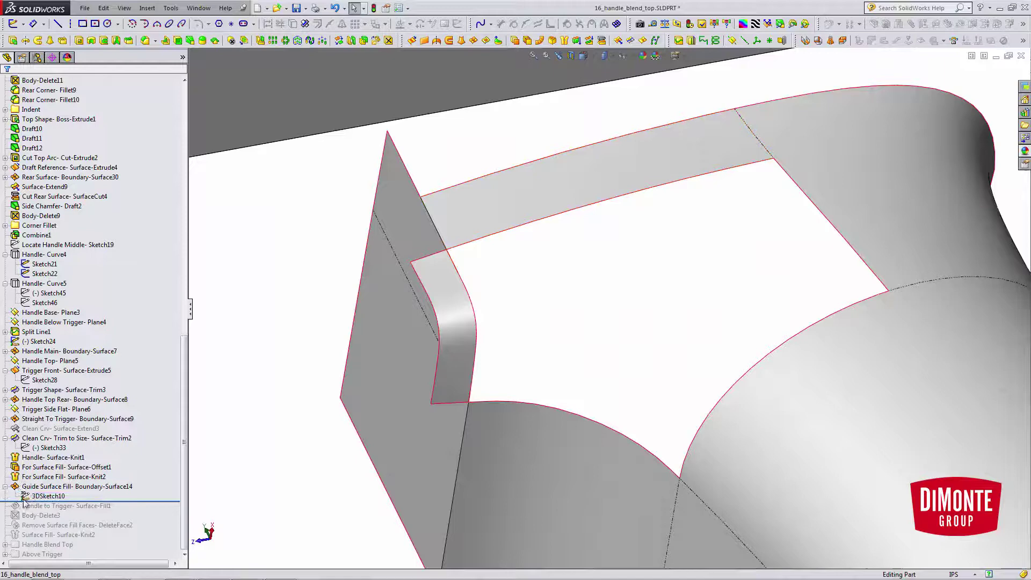
{"action": "left_click", "coordinate": [41, 497]}
{"action": "left_click", "coordinate": [51, 465]}
{"action": "scroll", "coordinate": [462, 347], "scroll_direction": "down", "scroll_amount": 2}
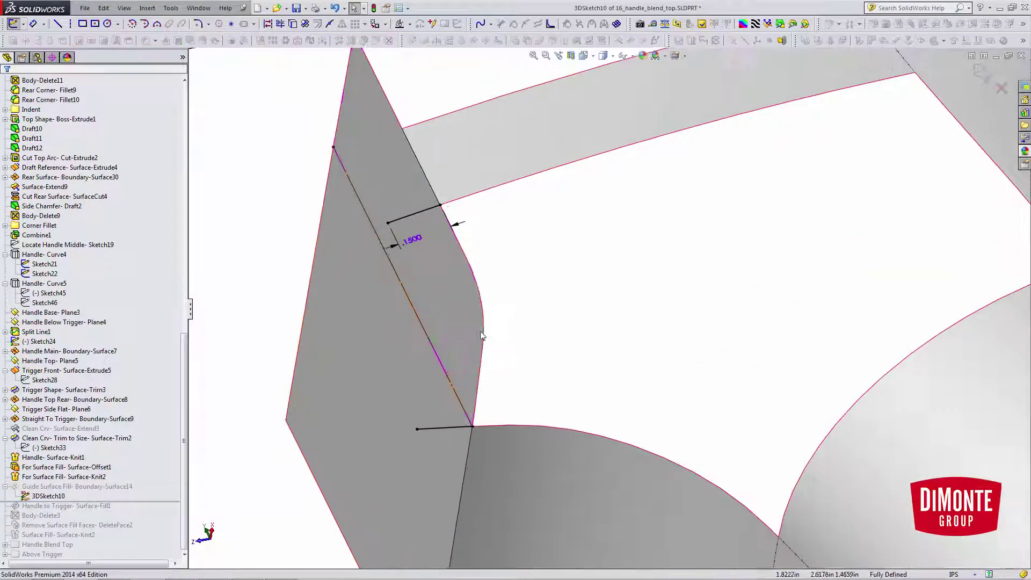
{"action": "left_click", "coordinate": [414, 218]}
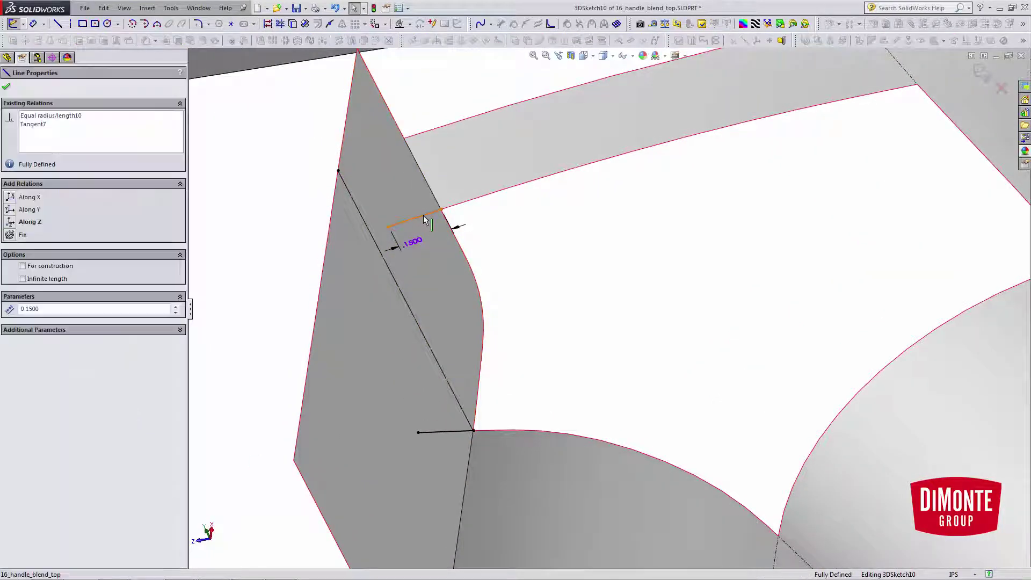
{"action": "left_click", "coordinate": [461, 431]}
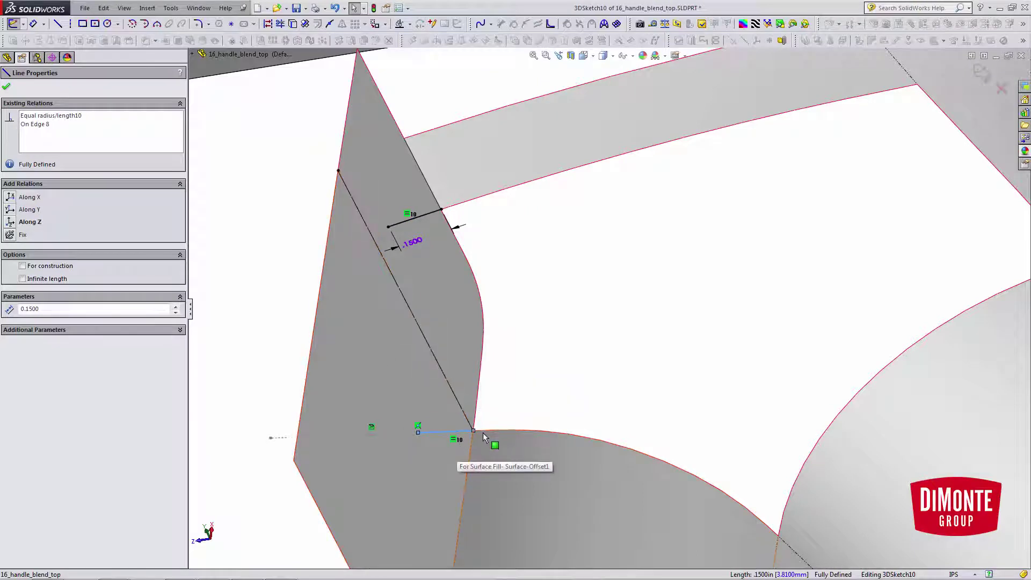
{"action": "key", "text": "Escape"}
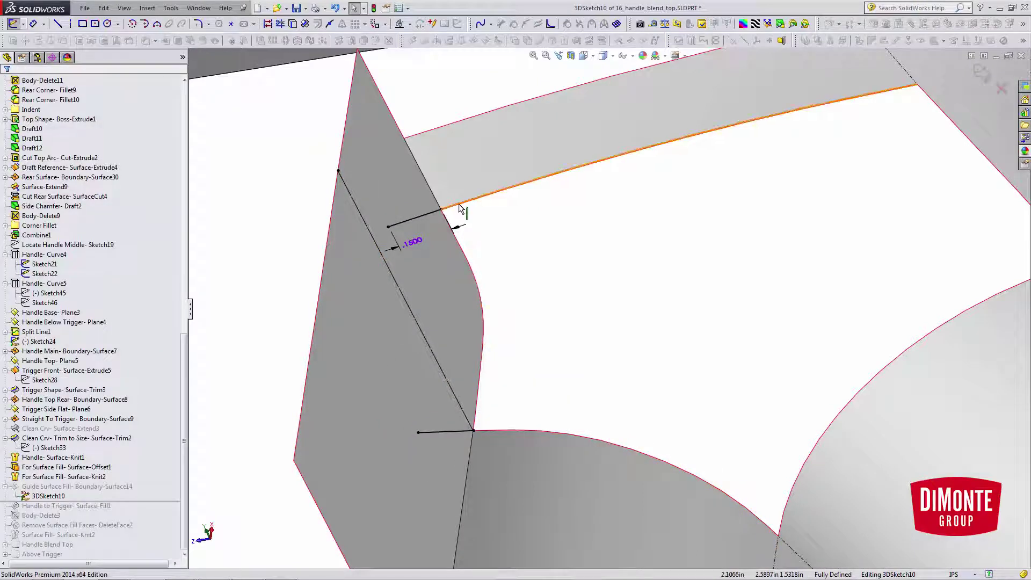
{"action": "left_click", "coordinate": [994, 81]}
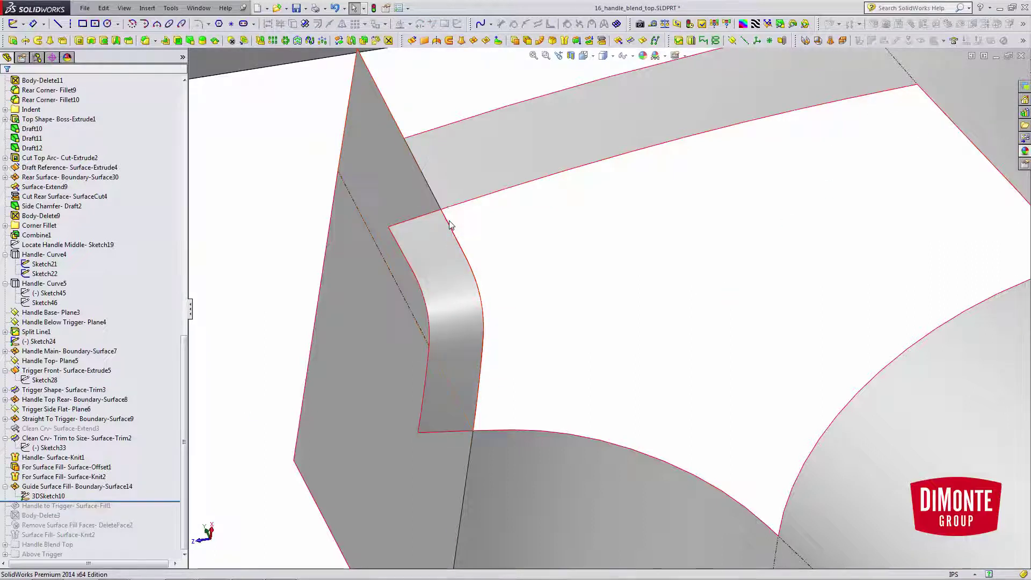
Step: Open the Guide Surface Fill boundary surface definition, review its Direction 1 and Direction 2 curves, and close it without changes
{"action": "left_click", "coordinate": [456, 308]}
{"action": "left_click", "coordinate": [486, 267]}
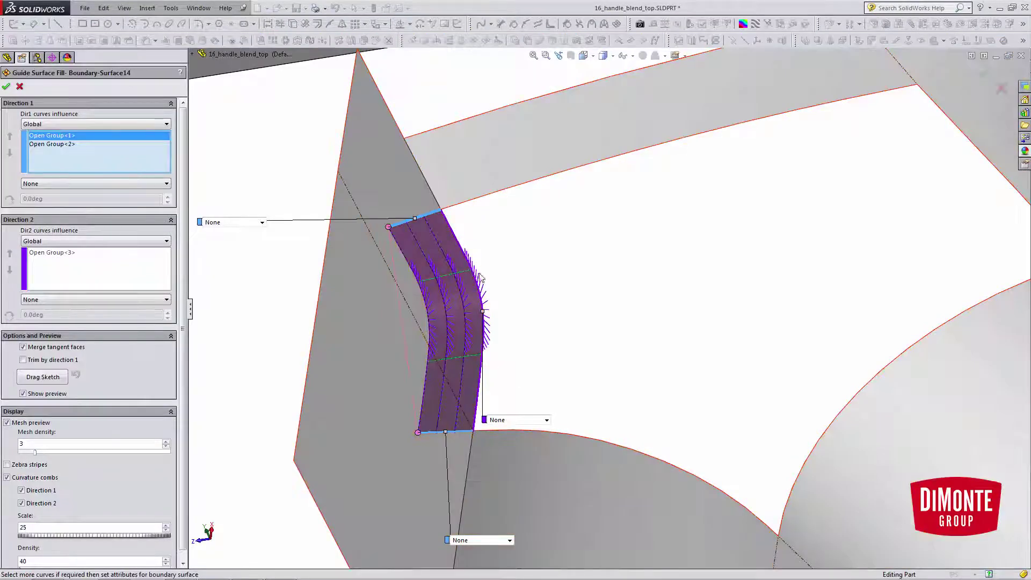
{"action": "key", "text": "z"}
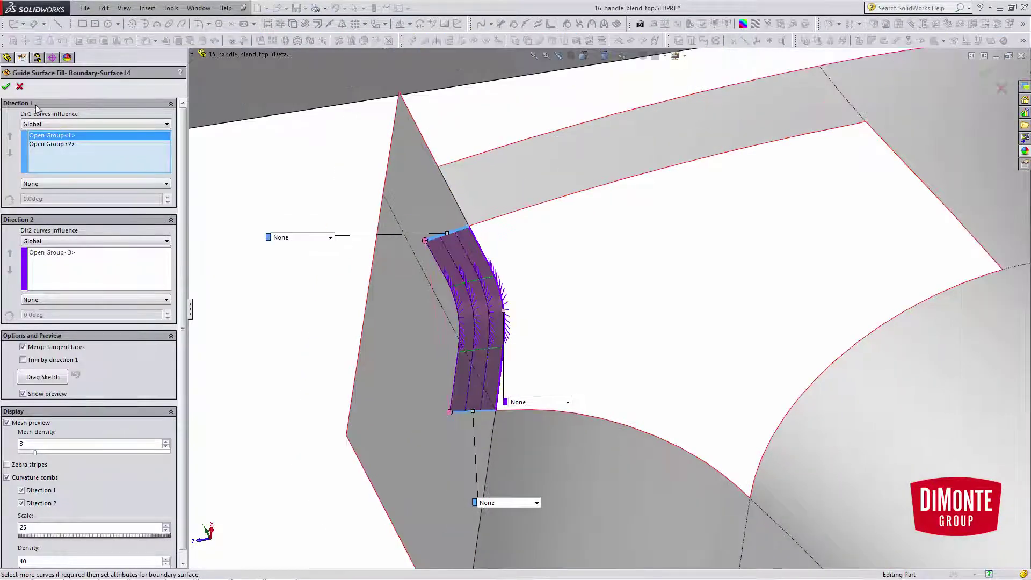
{"action": "left_click", "coordinate": [20, 87]}
{"action": "scroll", "coordinate": [627, 344], "scroll_direction": "up", "scroll_amount": 4}
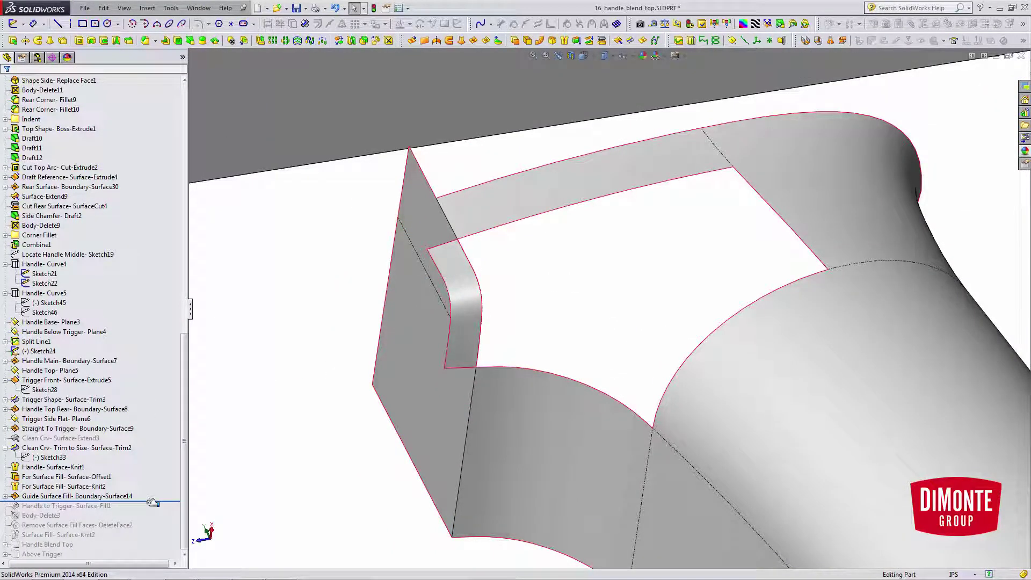
Step: Roll the model forward to include the Handle to Trigger Surface-Fill1 feature and review the tangent edges in its patch boundary
{"action": "left_click_drag", "start_coordinate": [153, 503], "coordinate": [153, 511]}
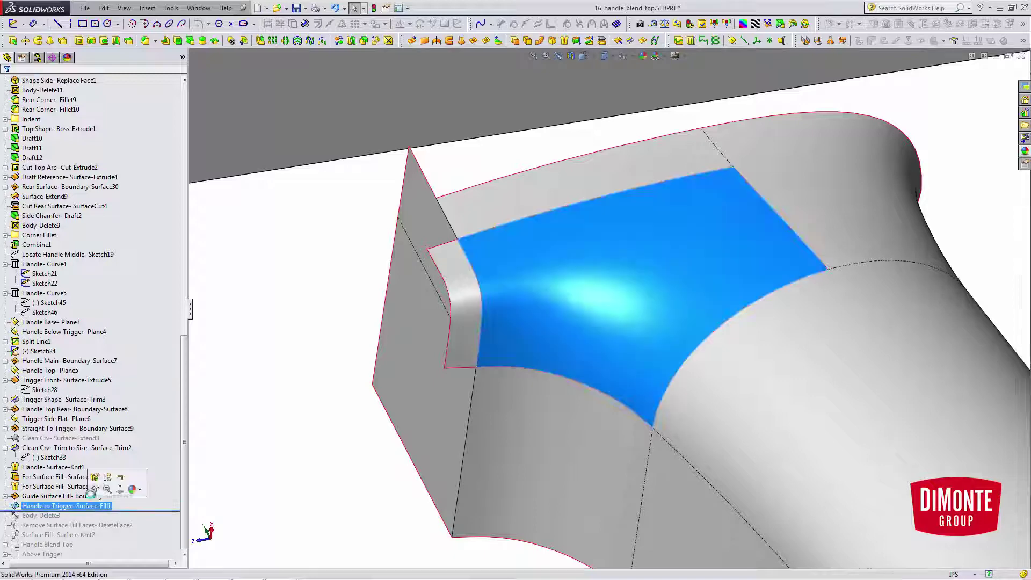
{"action": "key", "text": "e"}
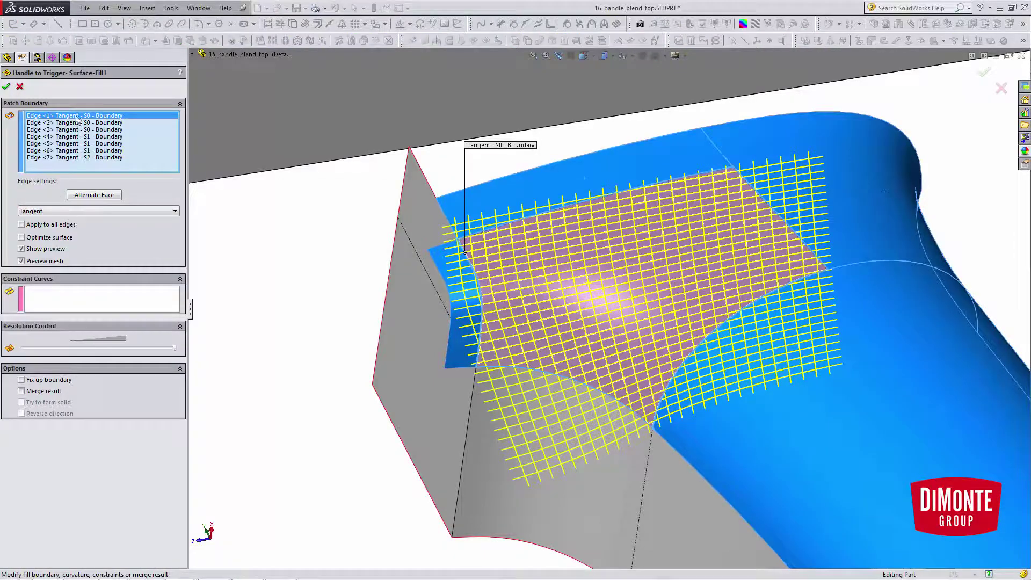
{"action": "scroll", "coordinate": [565, 249], "scroll_direction": "down", "scroll_amount": 1}
{"action": "left_click", "coordinate": [95, 124]}
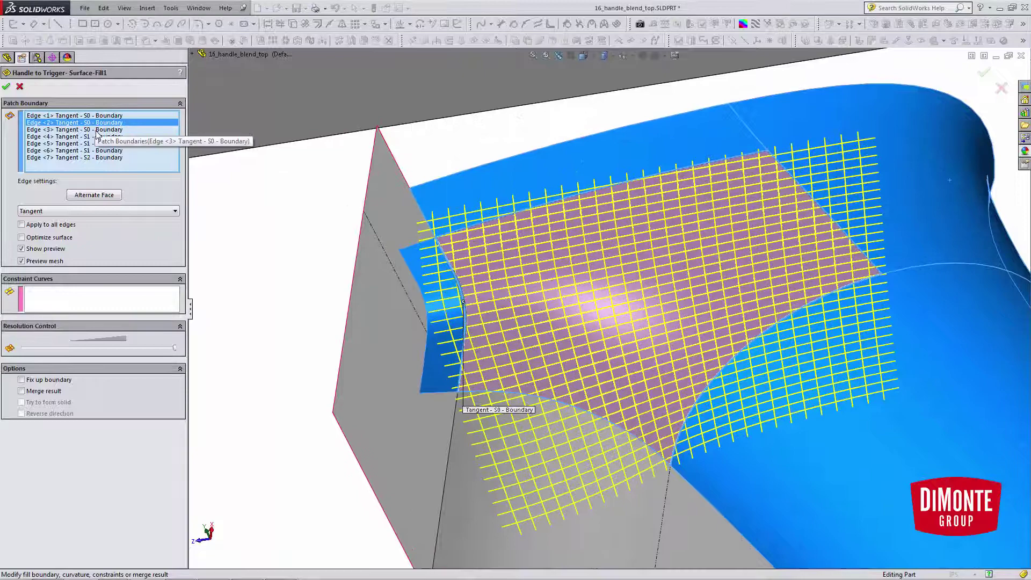
{"action": "left_click", "coordinate": [95, 130]}
{"action": "left_click", "coordinate": [96, 144]}
{"action": "left_click", "coordinate": [96, 152]}
{"action": "left_click", "coordinate": [97, 158]}
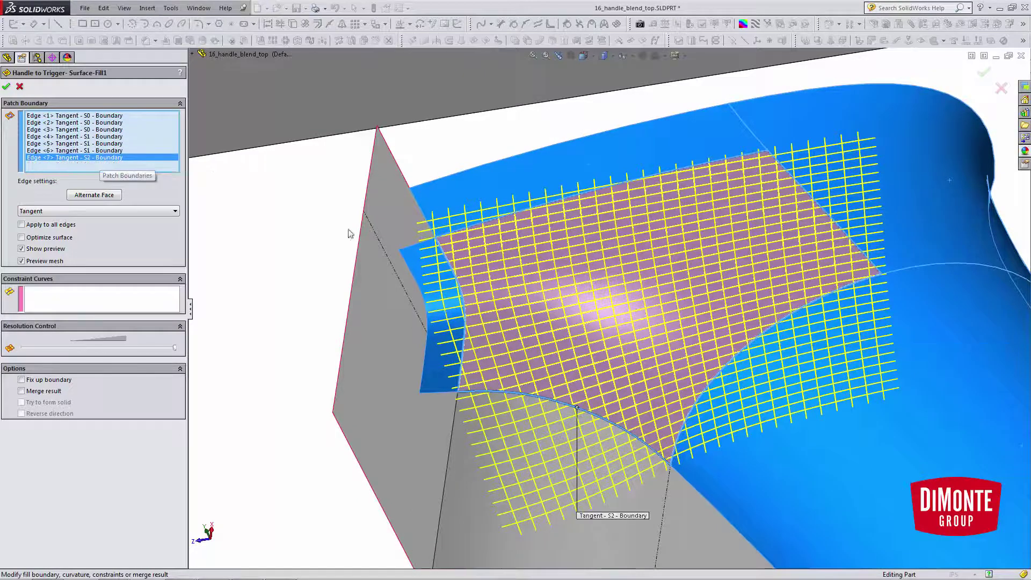
{"action": "middle_click_drag", "start_coordinate": [629, 369], "coordinate": [730, 349]}
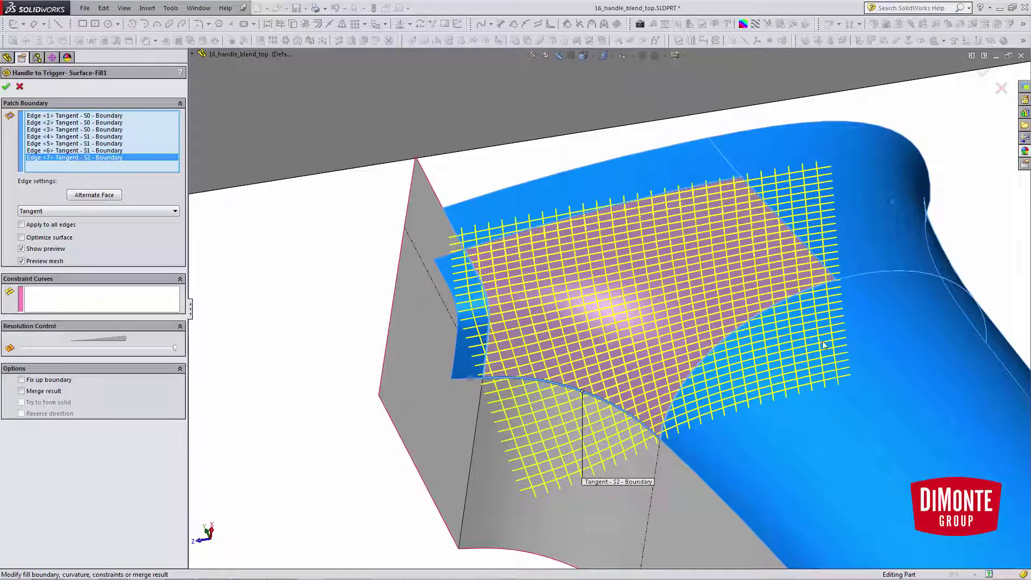
{"action": "left_click", "coordinate": [19, 86]}
Step: Turn on zebra stripes for the handle surfaces, using the current stripe settings
{"action": "middle_click_drag", "start_coordinate": [673, 285], "coordinate": [671, 419]}
{"action": "left_click", "coordinate": [758, 24]}
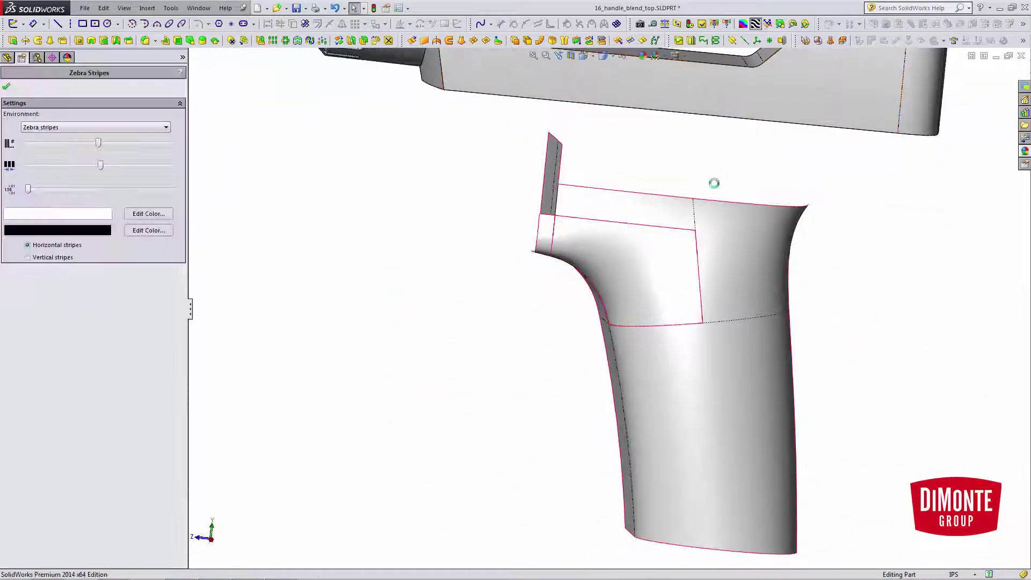
{"action": "scroll", "coordinate": [664, 313], "scroll_direction": "down", "scroll_amount": 5}
{"action": "key", "text": "Return"}
Step: Examine the zebra stripe flow across the fill patch edges from several angles and turn the stripes off
{"action": "middle_click_drag", "start_coordinate": [666, 305], "coordinate": [683, 358]}
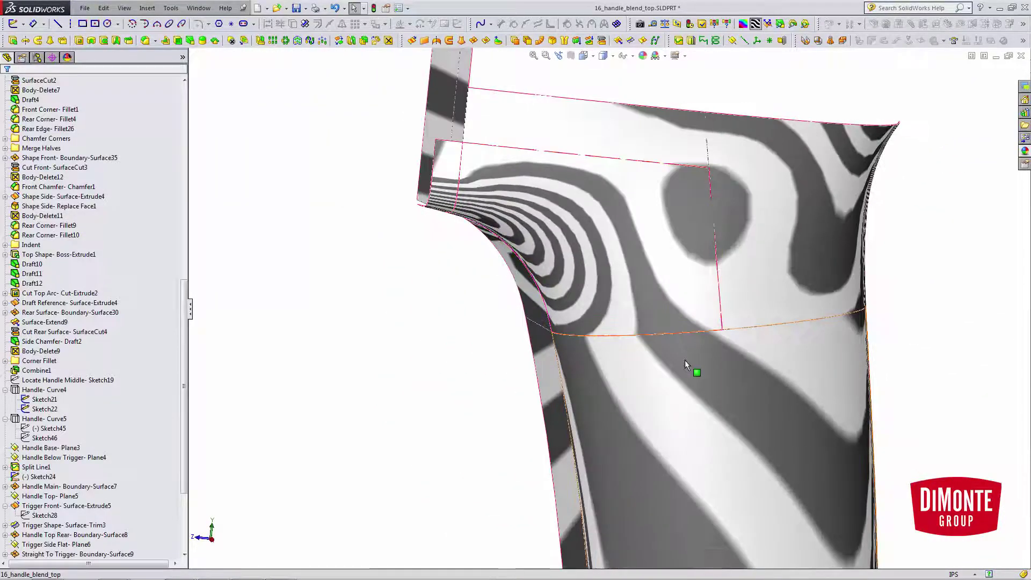
{"action": "scroll", "coordinate": [683, 357], "scroll_direction": "down", "scroll_amount": 3}
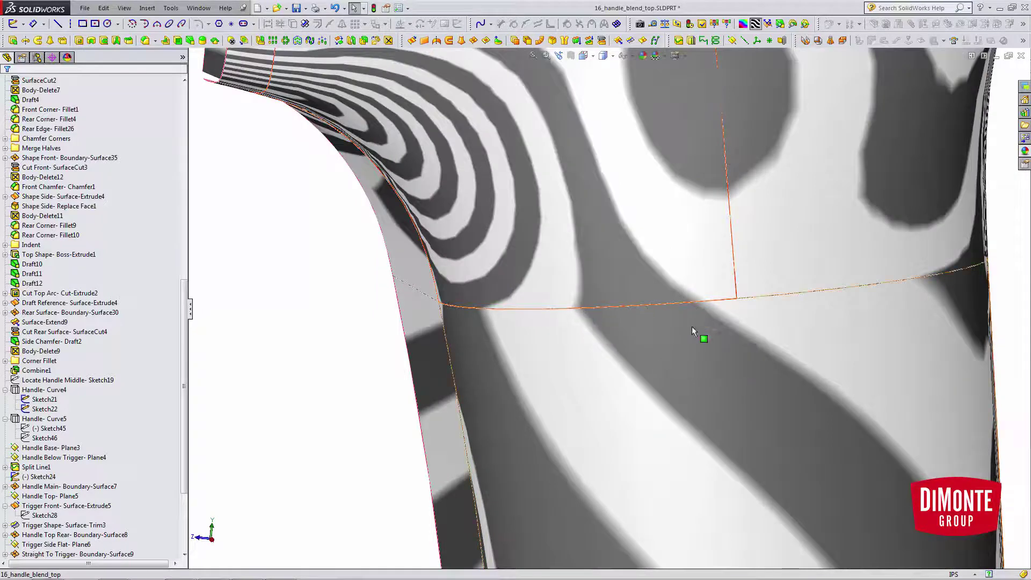
{"action": "scroll", "coordinate": [656, 324], "scroll_direction": "up", "scroll_amount": 2}
{"action": "scroll", "coordinate": [653, 330], "scroll_direction": "up", "scroll_amount": 2}
{"action": "mouse_move", "coordinate": [653, 327]}
{"action": "middle_mouse_down"}
{"action": "mouse_move", "coordinate": [631, 334]}
{"action": "mouse_move", "coordinate": [653, 322]}
{"action": "mouse_move", "coordinate": [649, 316]}
{"action": "middle_mouse_up"}
{"action": "scroll", "coordinate": [596, 189], "scroll_direction": "down", "scroll_amount": 1}
{"action": "middle_click_drag", "start_coordinate": [598, 194], "coordinate": [709, 184]}
{"action": "middle_click_drag", "start_coordinate": [712, 257], "coordinate": [593, 214]}
{"action": "left_click", "coordinate": [754, 24]}
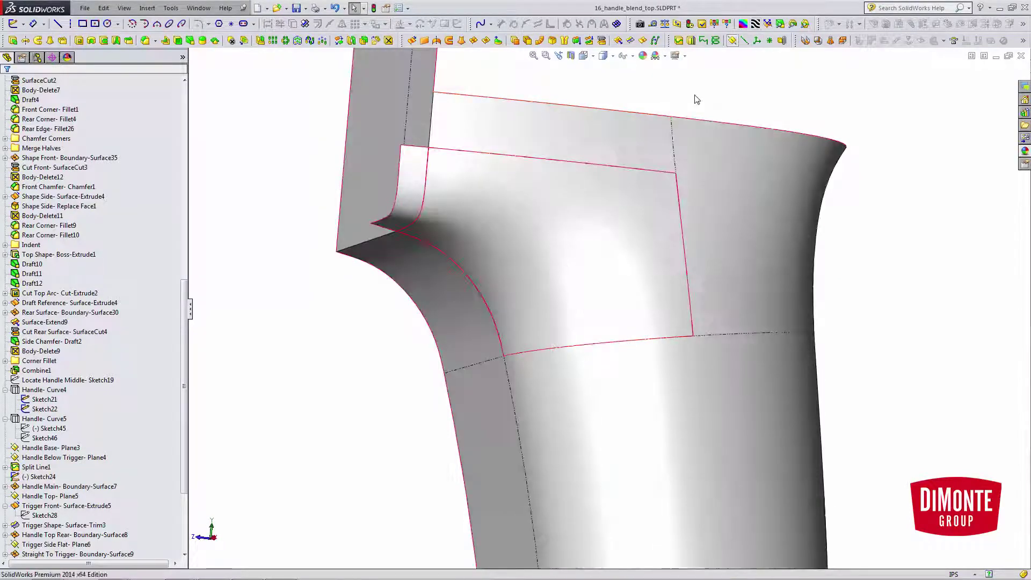
Step: Reopen the Handle to Trigger surface fill definition, inspect its preview mesh along the trigger edge, and close it without changes
{"action": "mouse_move", "coordinate": [618, 257]}
{"action": "middle_mouse_down"}
{"action": "mouse_move", "coordinate": [588, 264]}
{"action": "mouse_move", "coordinate": [600, 264]}
{"action": "middle_mouse_up"}
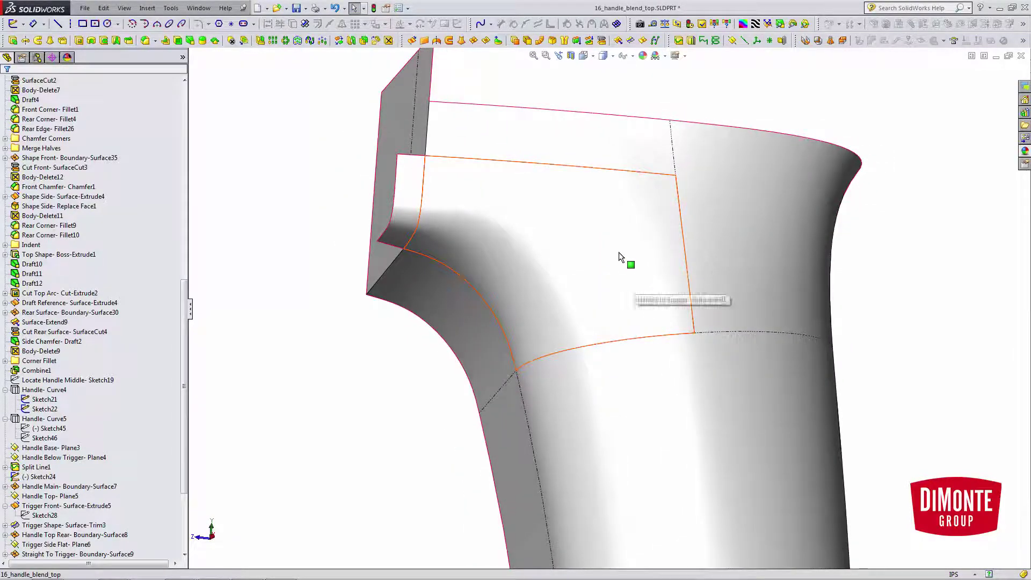
{"action": "left_click", "coordinate": [535, 252]}
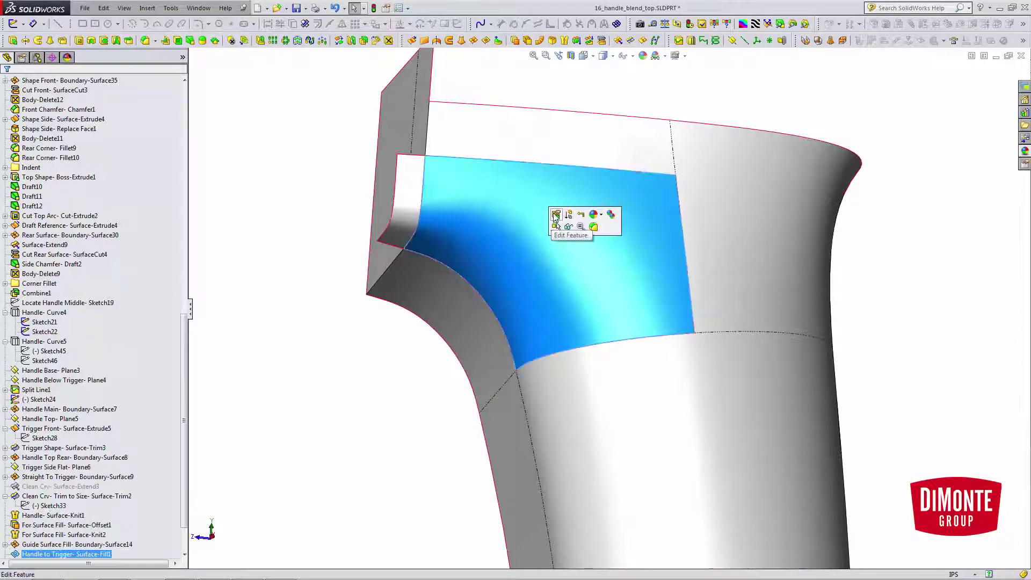
{"action": "left_click", "coordinate": [553, 213]}
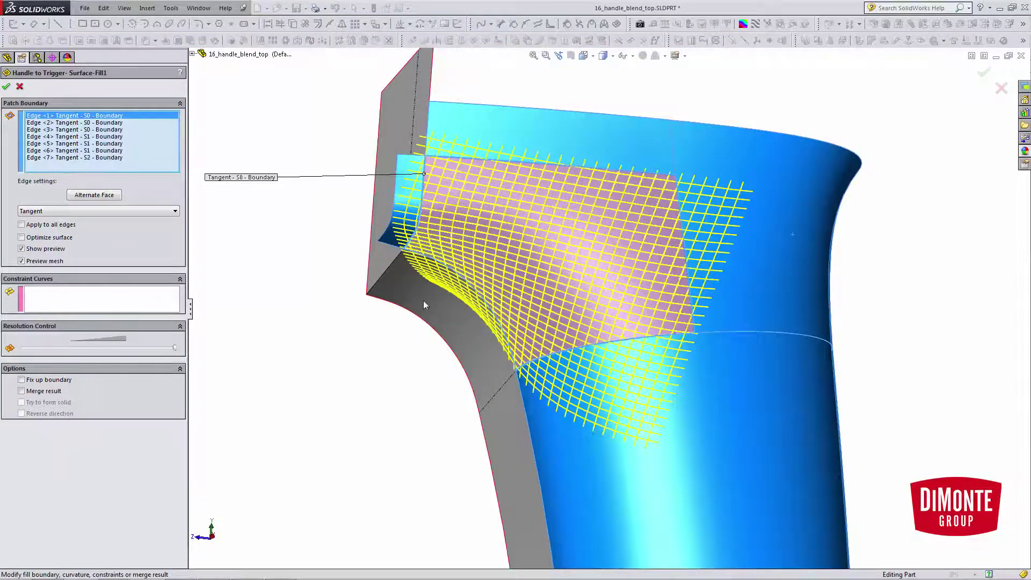
{"action": "middle_click_drag", "start_coordinate": [424, 304], "coordinate": [457, 188]}
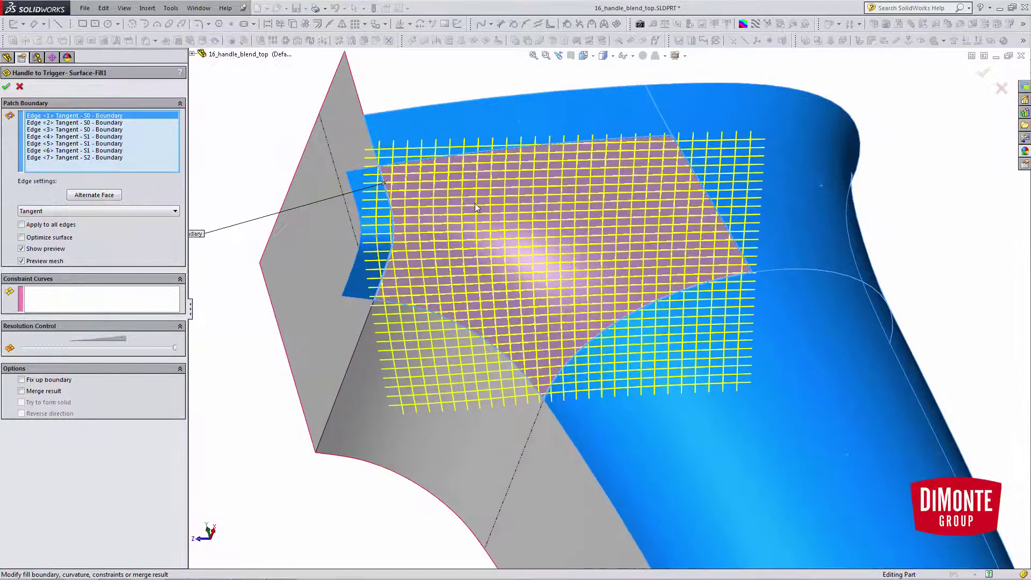
{"action": "key", "text": "z"}
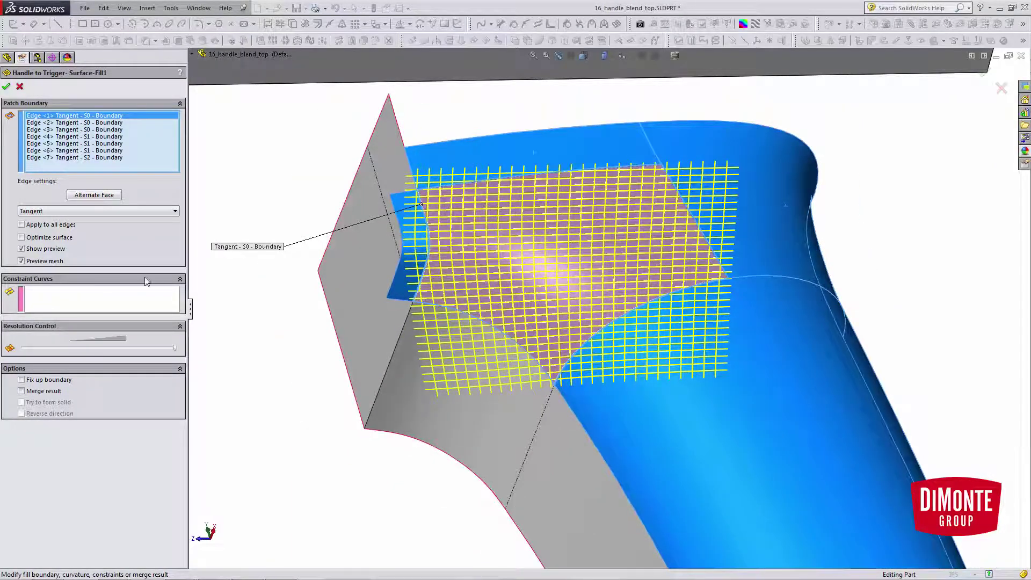
{"action": "left_click", "coordinate": [20, 87]}
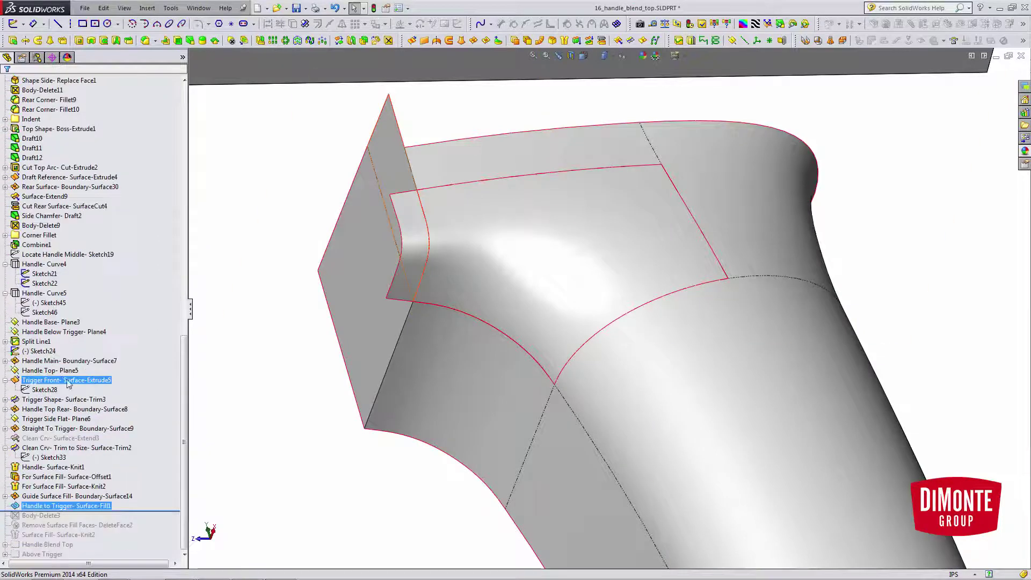
Step: Roll the model forward through the Body-Delete3 and Remove Surface Fill Faces DeleteFace2 features
{"action": "middle_click_drag", "start_coordinate": [573, 294], "coordinate": [558, 325]}
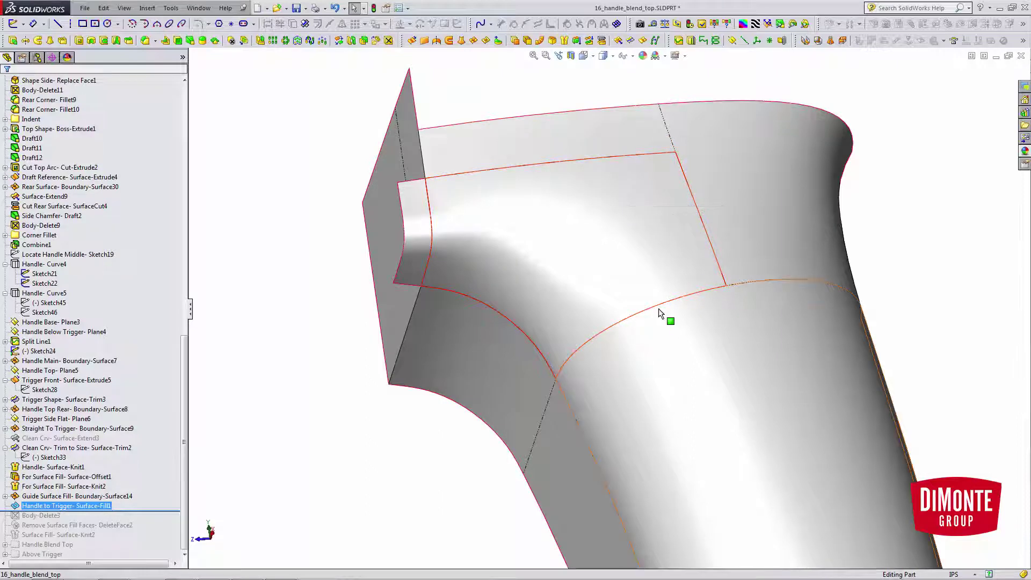
{"action": "middle_click_drag", "start_coordinate": [569, 321], "coordinate": [556, 274]}
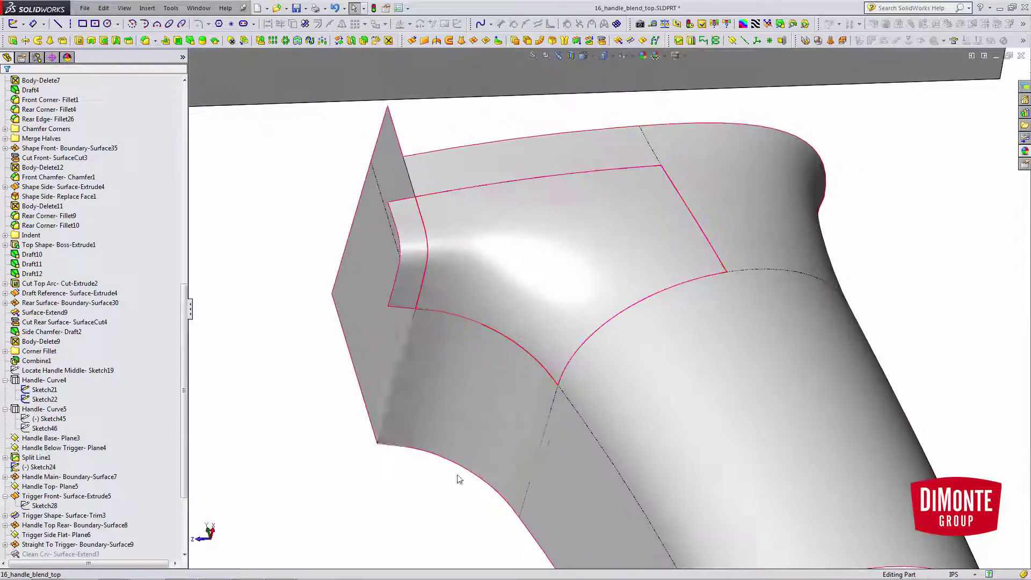
{"action": "middle_click_drag", "start_coordinate": [491, 336], "coordinate": [484, 317]}
{"action": "scroll", "coordinate": [80, 422], "scroll_direction": "down", "scroll_amount": 4}
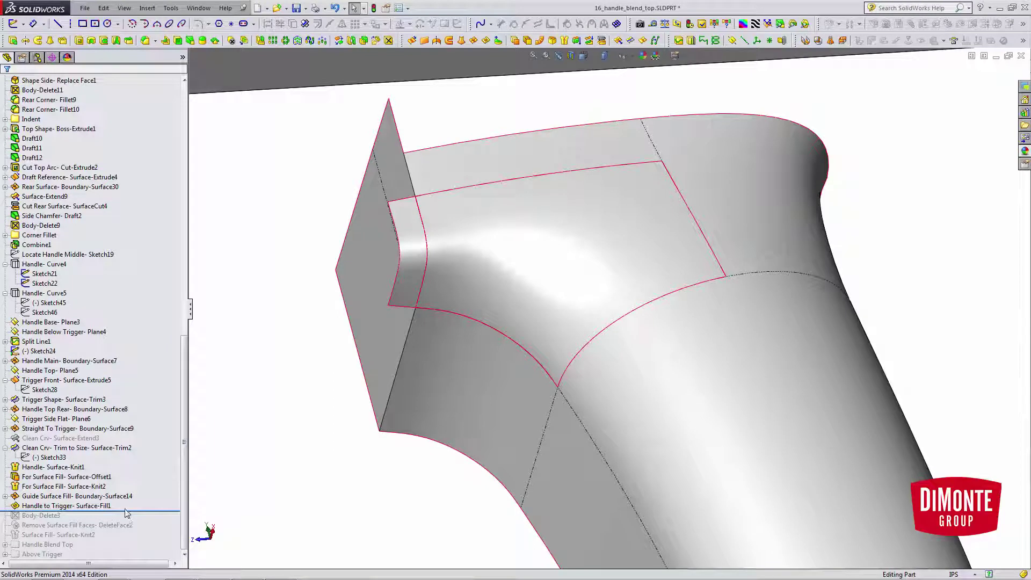
{"action": "left_click_drag", "start_coordinate": [127, 511], "coordinate": [155, 531]}
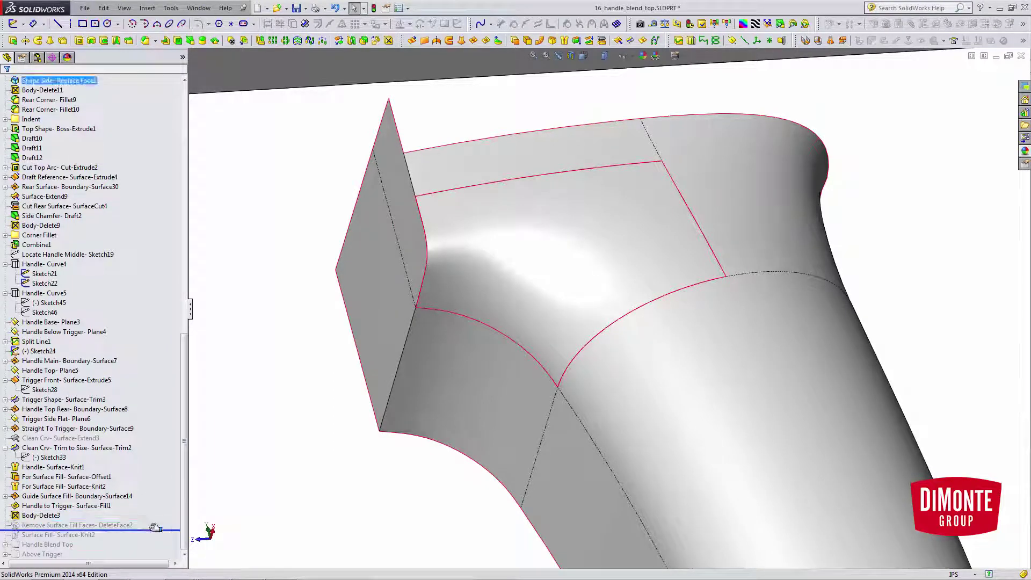
Step: Open the Remove Surface Fill Faces definition, review the faces selected for deletion, and close it without changes
{"action": "left_click", "coordinate": [107, 527]}
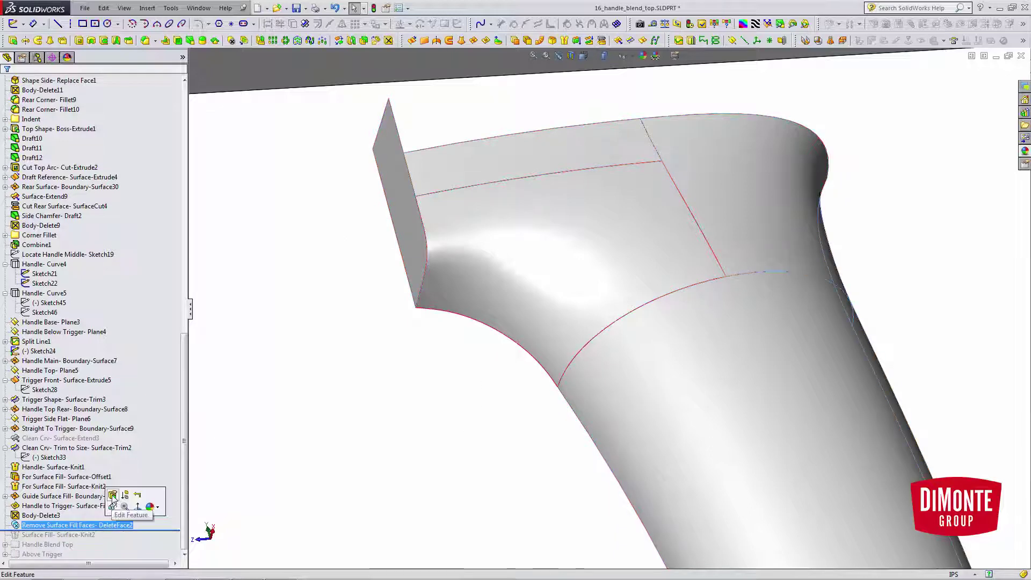
{"action": "left_click", "coordinate": [111, 494]}
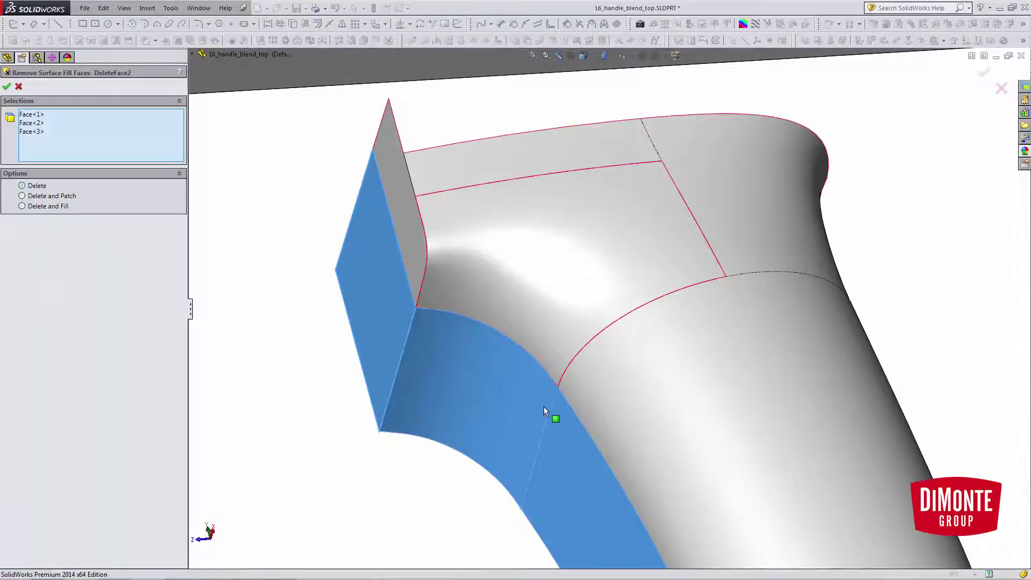
{"action": "scroll", "coordinate": [543, 406], "scroll_direction": "up", "scroll_amount": 3}
{"action": "scroll", "coordinate": [577, 418], "scroll_direction": "down", "scroll_amount": 2}
{"action": "left_click", "coordinate": [19, 87]}
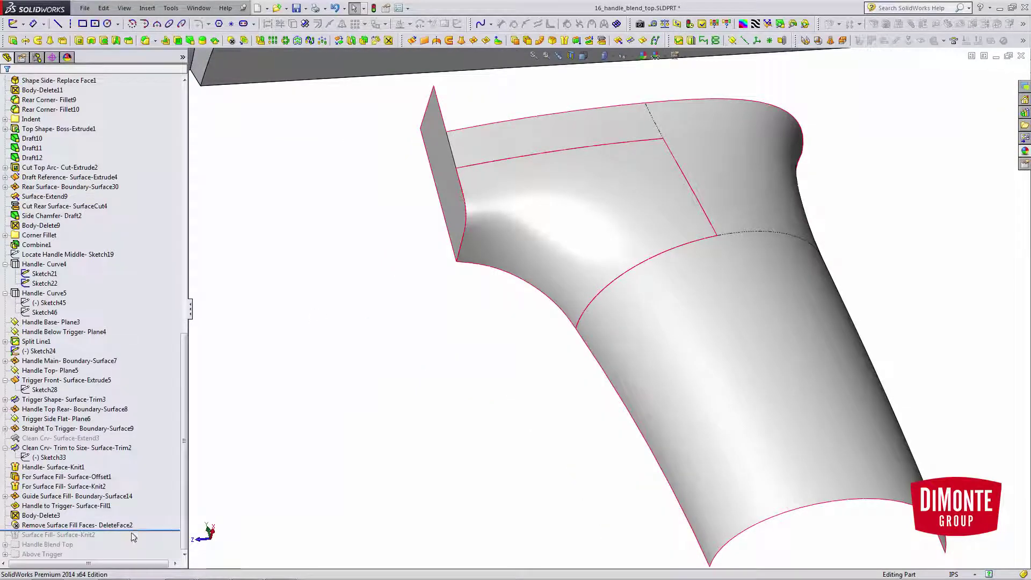
Step: Roll the model forward to include the Surface Fill Surface-Knit2 feature and view the knitted handle from the side
{"action": "left_click_drag", "start_coordinate": [132, 532], "coordinate": [134, 541]}
{"action": "middle_click_drag", "start_coordinate": [573, 350], "coordinate": [559, 420]}
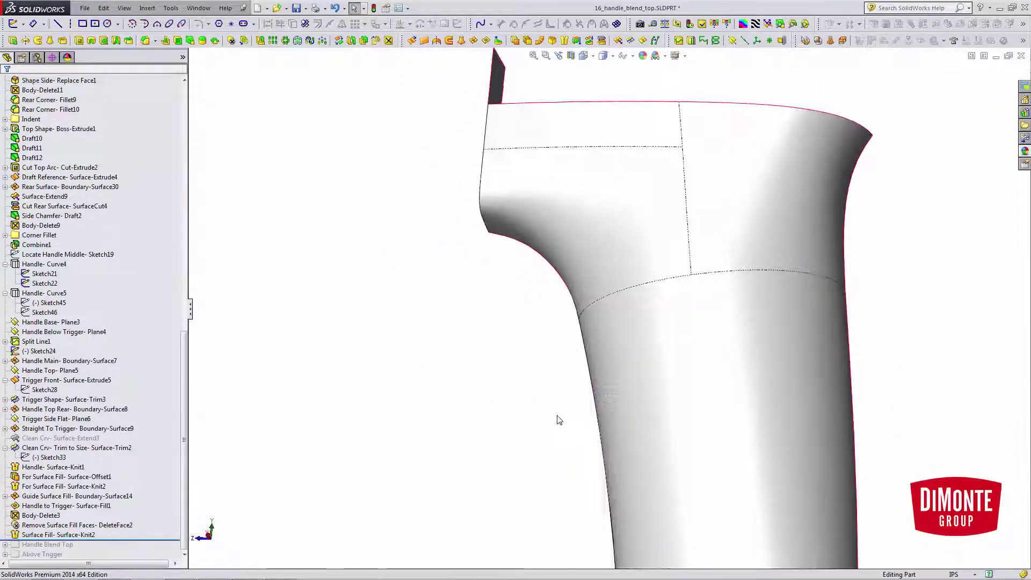
{"action": "scroll", "coordinate": [707, 267], "scroll_direction": "down", "scroll_amount": 5}
{"action": "scroll", "coordinate": [664, 279], "scroll_direction": "up", "scroll_amount": 3}
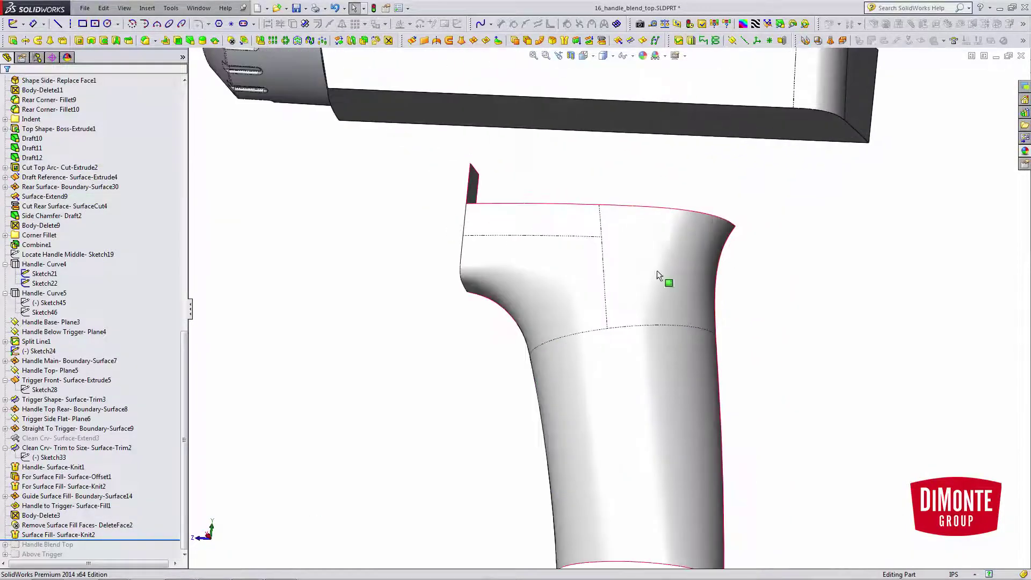
Step: Expand the Handle Blend Top folder and roll the model forward to include the Handle Blend boundary surface above the handle
{"action": "left_click", "coordinate": [5, 544]}
{"action": "left_click_drag", "start_coordinate": [168, 394], "coordinate": [165, 415]}
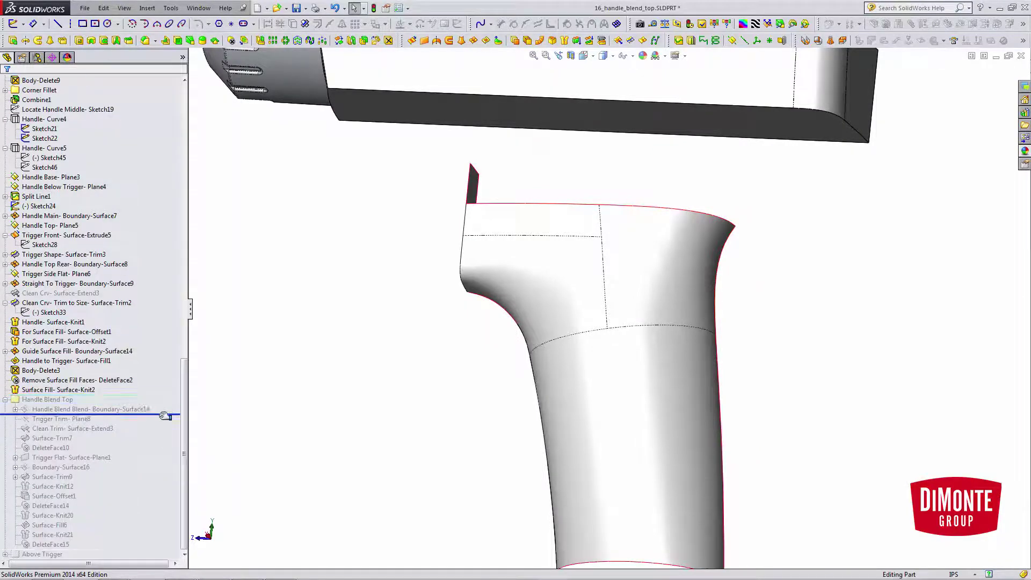
{"action": "scroll", "coordinate": [529, 280], "scroll_direction": "up", "scroll_amount": 5}
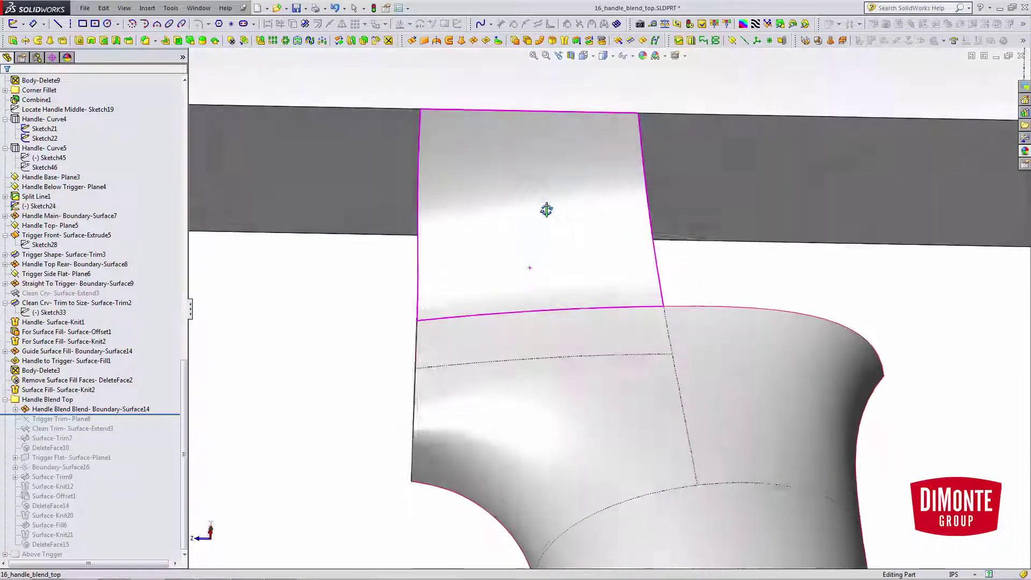
Step: Roll the model forward through the Trigger Trim plane, Clean Trim Surface-Extend3, Surface-Trim7 and DeleteFace10 features
{"action": "scroll", "coordinate": [564, 260], "scroll_direction": "down", "scroll_amount": 3}
{"action": "left_click_drag", "start_coordinate": [159, 415], "coordinate": [161, 433]}
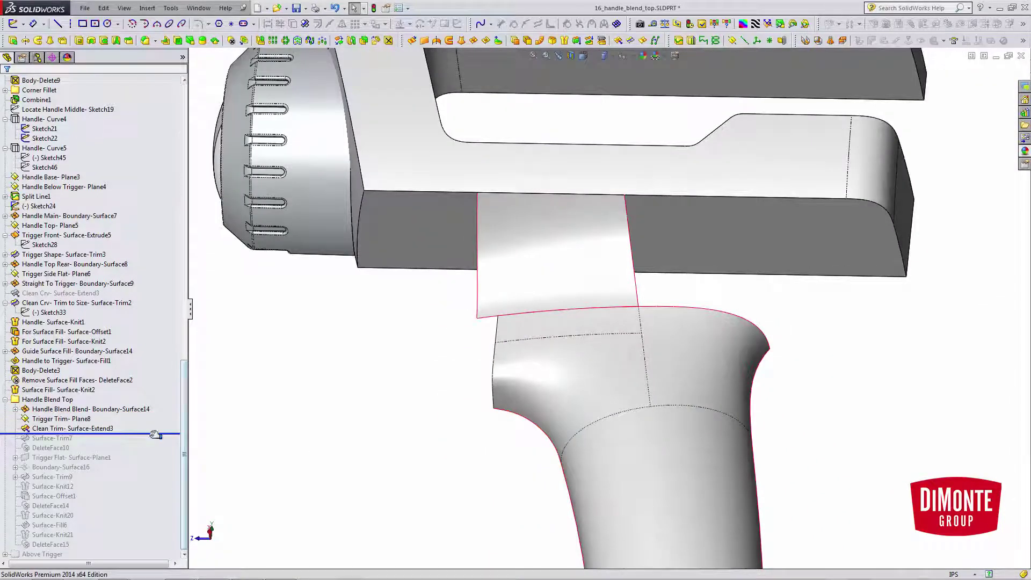
{"action": "left_click_drag", "start_coordinate": [155, 435], "coordinate": [151, 454]}
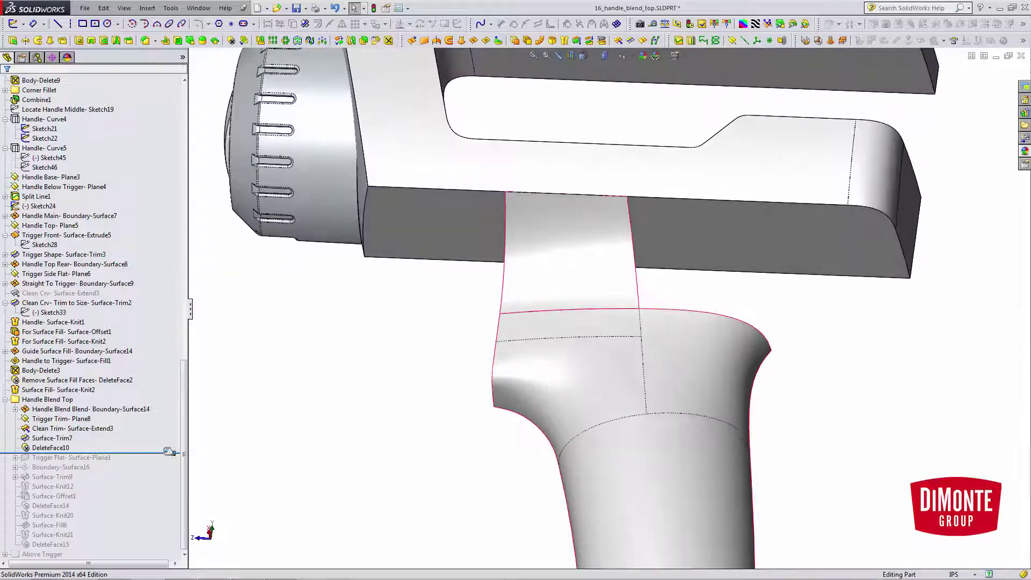
Step: Roll the model forward to include the Trigger Flat planar surface, highlight its outline, and continue through Boundary-Surface16
{"action": "left_click_drag", "start_coordinate": [134, 456], "coordinate": [134, 465]}
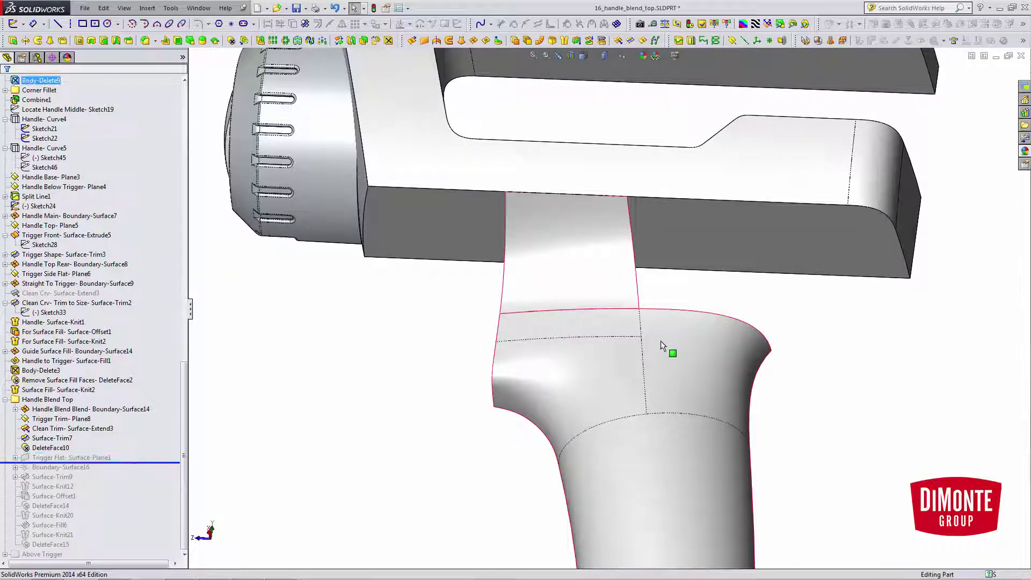
{"action": "scroll", "coordinate": [661, 338], "scroll_direction": "up", "scroll_amount": 3}
{"action": "left_click", "coordinate": [78, 459]}
{"action": "scroll", "coordinate": [341, 454], "scroll_direction": "up", "scroll_amount": 1}
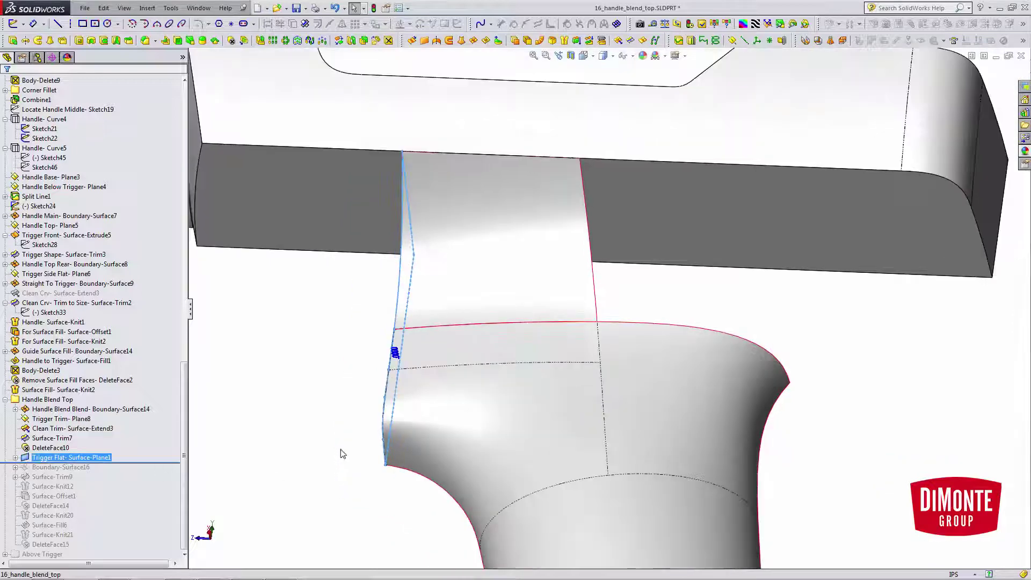
{"action": "mouse_move", "coordinate": [340, 453]}
{"action": "middle_mouse_down"}
{"action": "mouse_move", "coordinate": [428, 470]}
{"action": "mouse_move", "coordinate": [363, 385]}
{"action": "mouse_move", "coordinate": [396, 407]}
{"action": "mouse_move", "coordinate": [205, 465]}
{"action": "middle_mouse_up"}
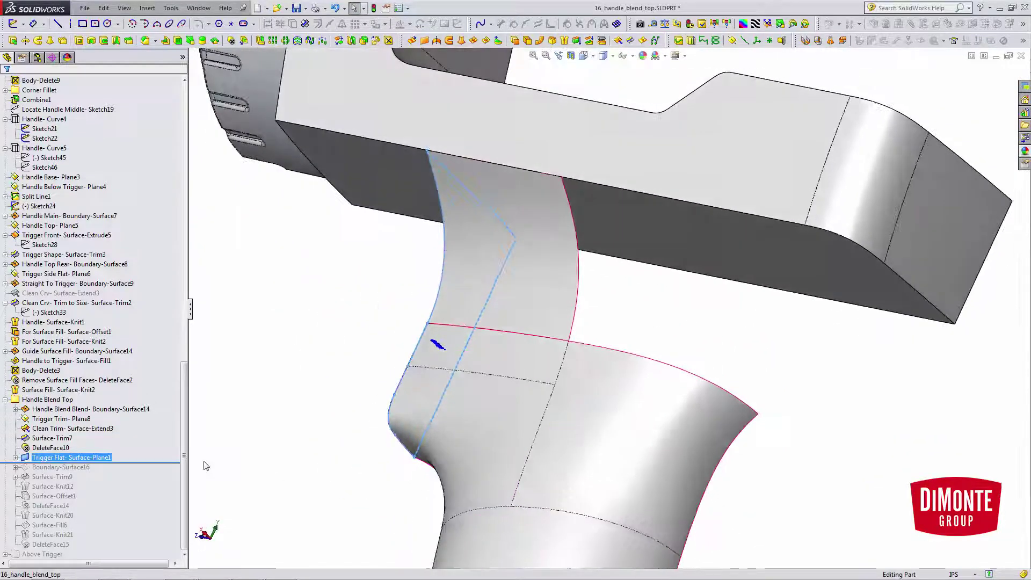
{"action": "left_click_drag", "start_coordinate": [135, 464], "coordinate": [138, 474]}
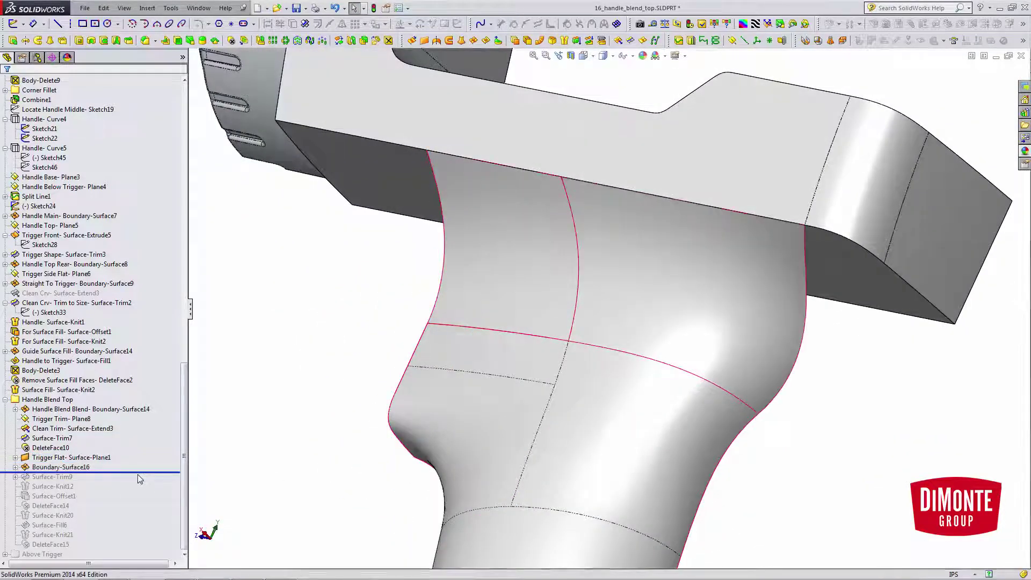
Step: Open the Boundary-Surface16 definition, review its direction curves and Curvature To Face settings, and close it without changes
{"action": "left_click", "coordinate": [723, 293]}
{"action": "left_click", "coordinate": [732, 280]}
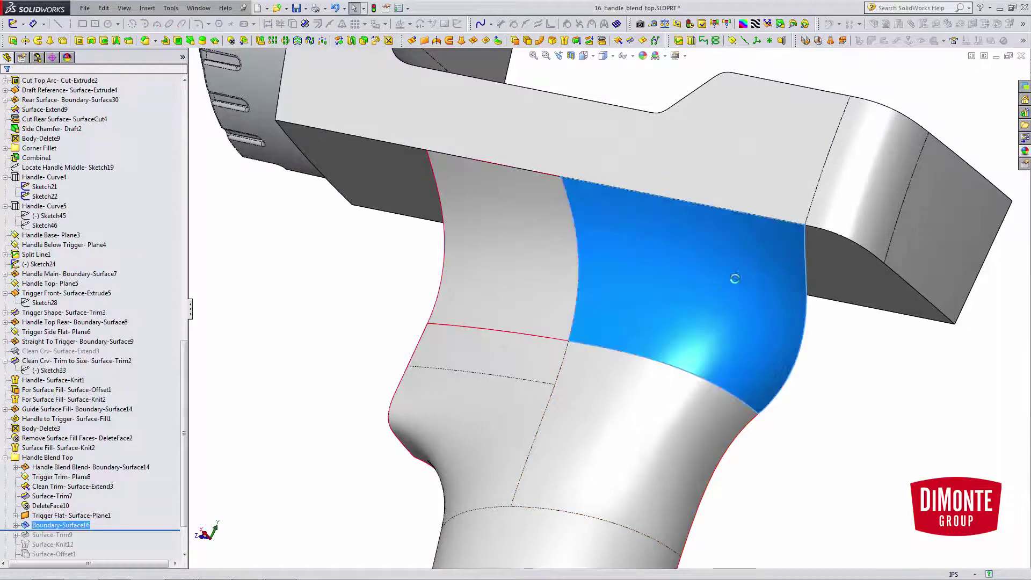
{"action": "middle_click_drag", "start_coordinate": [637, 387], "coordinate": [666, 359]}
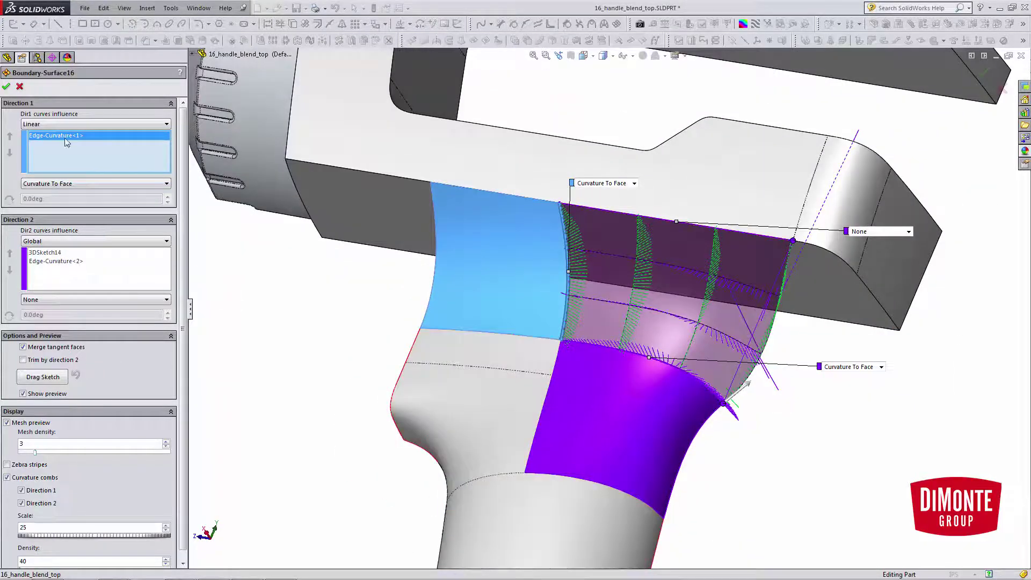
{"action": "scroll", "coordinate": [594, 322], "scroll_direction": "down", "scroll_amount": 2}
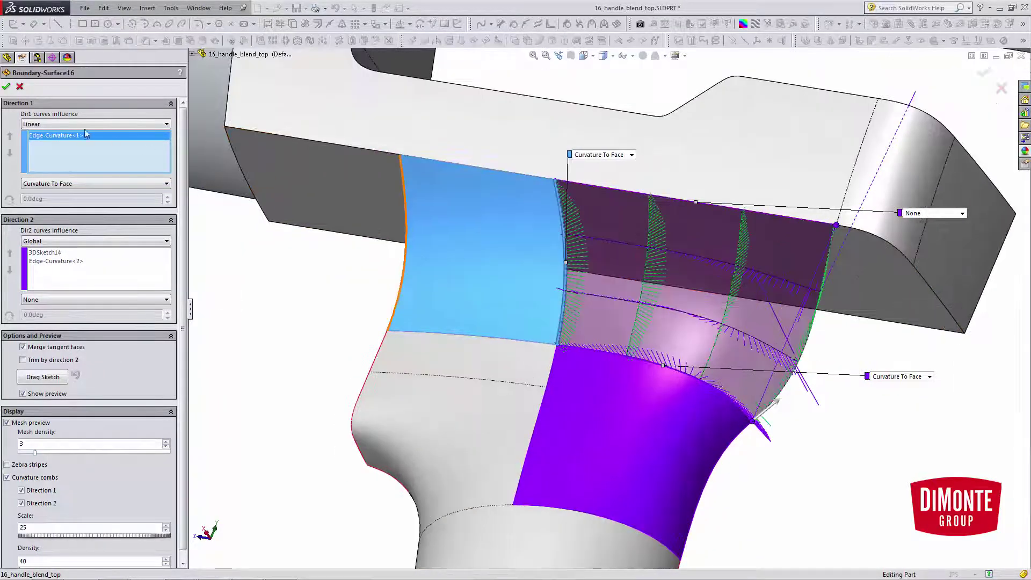
{"action": "left_click", "coordinate": [21, 87]}
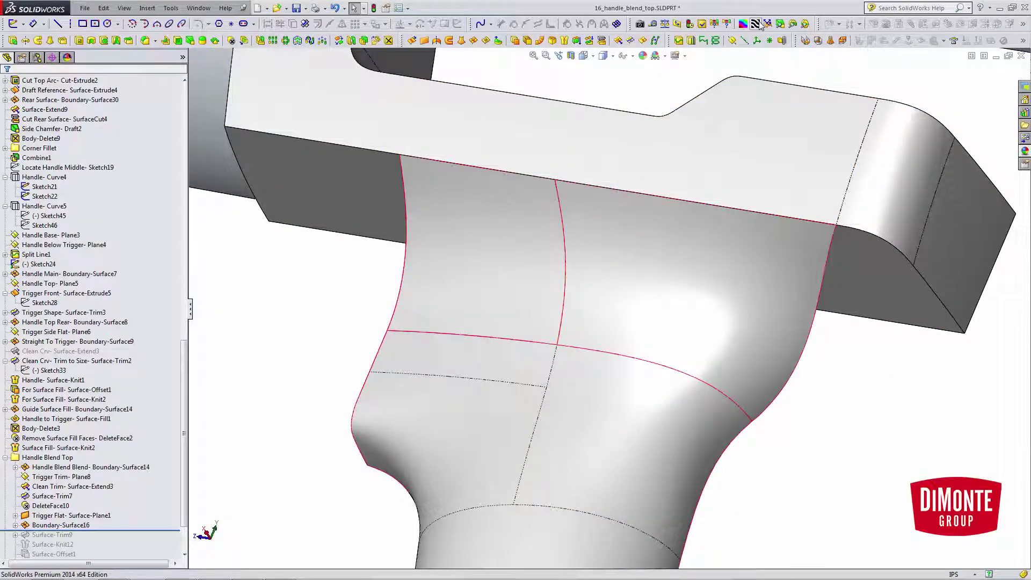
Step: Check the surface flow across the handle blend with zebra stripes, and turn the stripes off again
{"action": "left_click", "coordinate": [756, 24]}
{"action": "right_click", "coordinate": [692, 210]}
{"action": "middle_click_drag", "start_coordinate": [684, 212], "coordinate": [680, 333]}
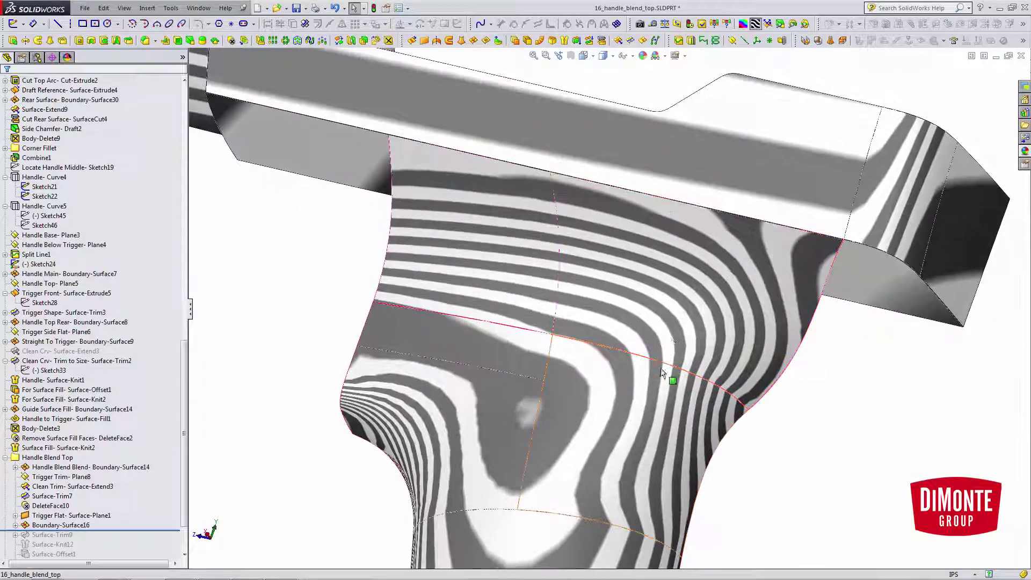
{"action": "left_click", "coordinate": [756, 24]}
Step: Roll the model forward to include Surface-Trim9, which trims the rear boundary surface above the handle
{"action": "scroll", "coordinate": [165, 416], "scroll_direction": "down", "scroll_amount": 2}
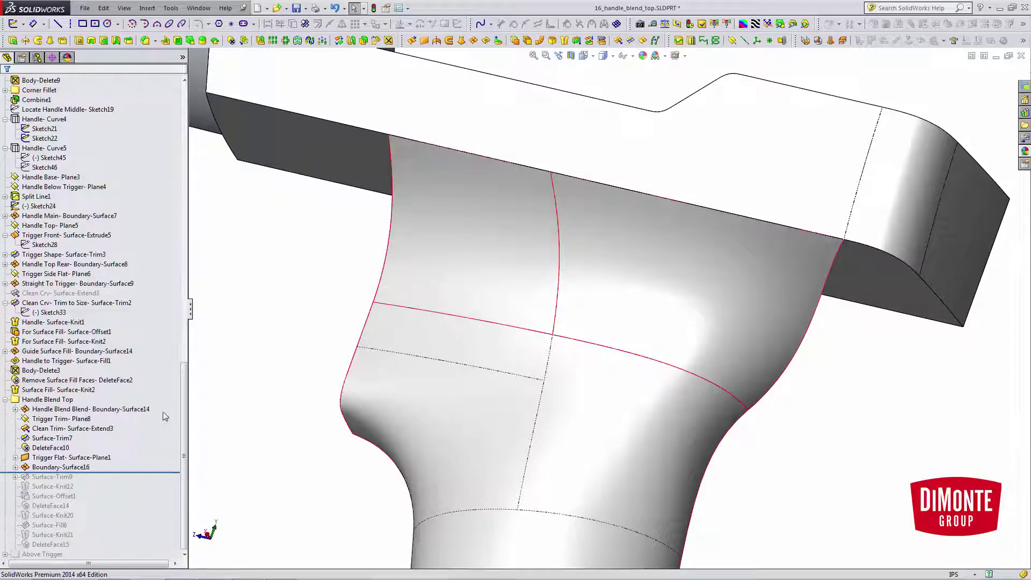
{"action": "middle_click_drag", "start_coordinate": [637, 360], "coordinate": [636, 373]}
{"action": "left_click_drag", "start_coordinate": [96, 477], "coordinate": [102, 481]}
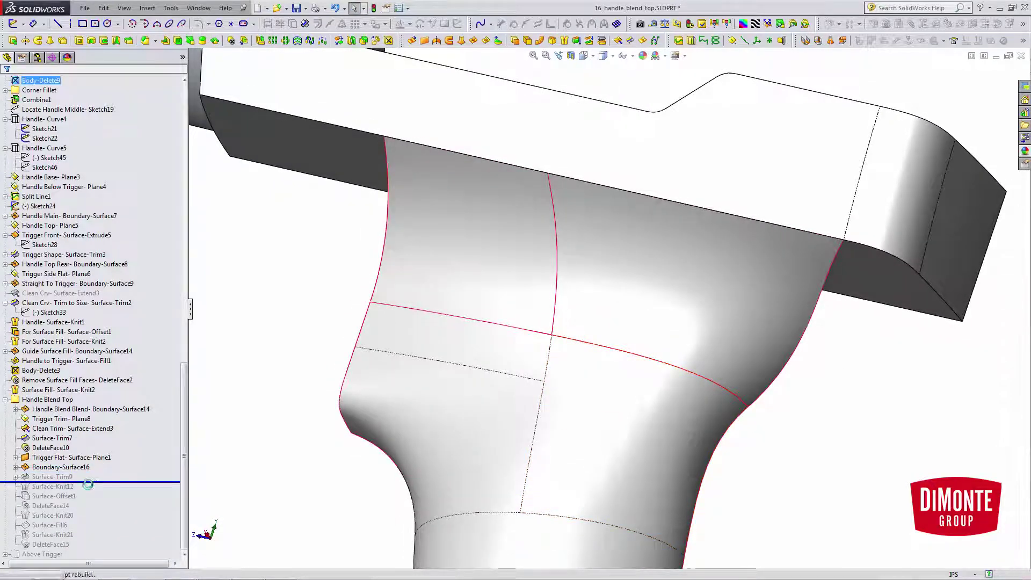
{"action": "middle_click_drag", "start_coordinate": [531, 463], "coordinate": [550, 409]}
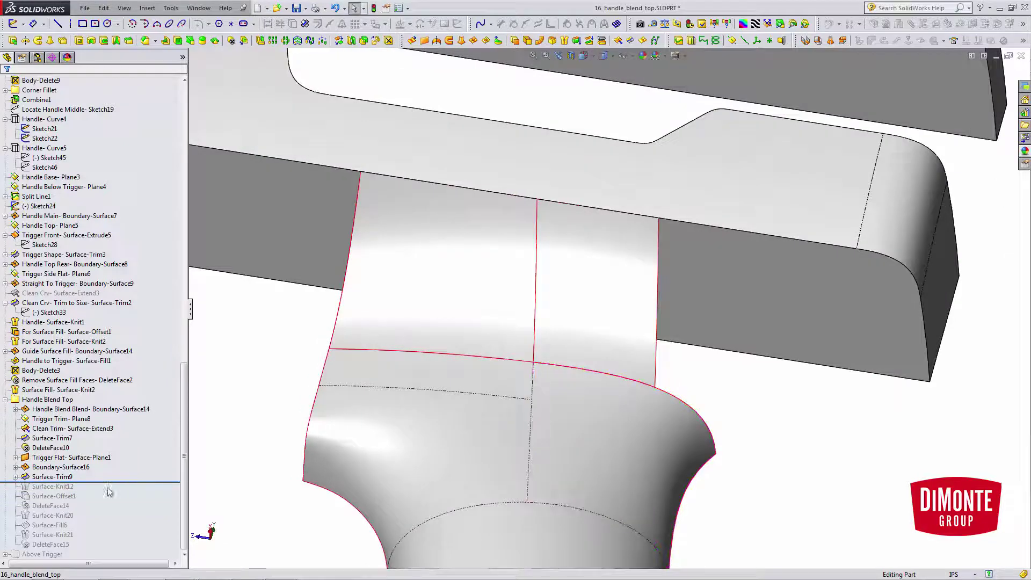
Step: Roll the model forward through Surface-Knit12 and Surface-Offset1, and inspect the open gap behind the handle
{"action": "left_click_drag", "start_coordinate": [107, 483], "coordinate": [105, 500]}
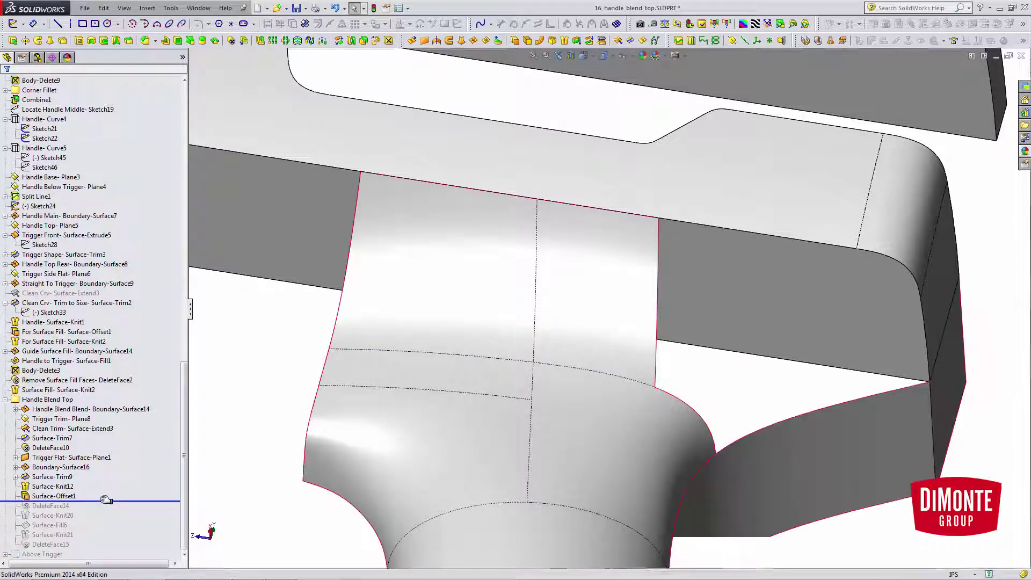
{"action": "scroll", "coordinate": [608, 514], "scroll_direction": "up", "scroll_amount": 2}
{"action": "middle_click_drag", "start_coordinate": [608, 513], "coordinate": [659, 497]}
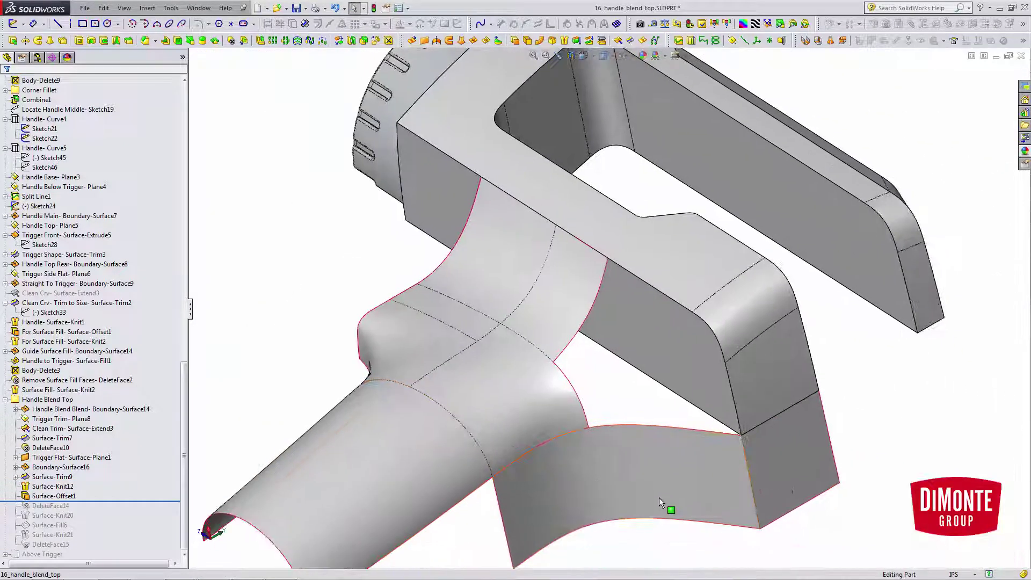
{"action": "scroll", "coordinate": [686, 449], "scroll_direction": "up", "scroll_amount": 3}
{"action": "scroll", "coordinate": [327, 418], "scroll_direction": "down", "scroll_amount": 6}
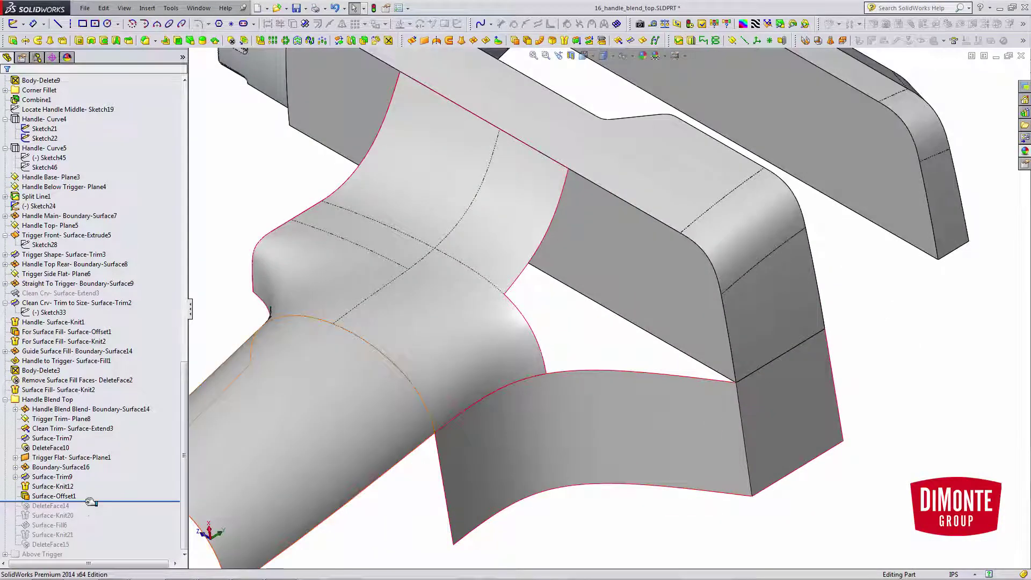
{"action": "mouse_move", "coordinate": [90, 502]}
{"action": "left_mouse_down"}
{"action": "mouse_move", "coordinate": [87, 511]}
{"action": "mouse_move", "coordinate": [88, 502]}
{"action": "left_mouse_up"}
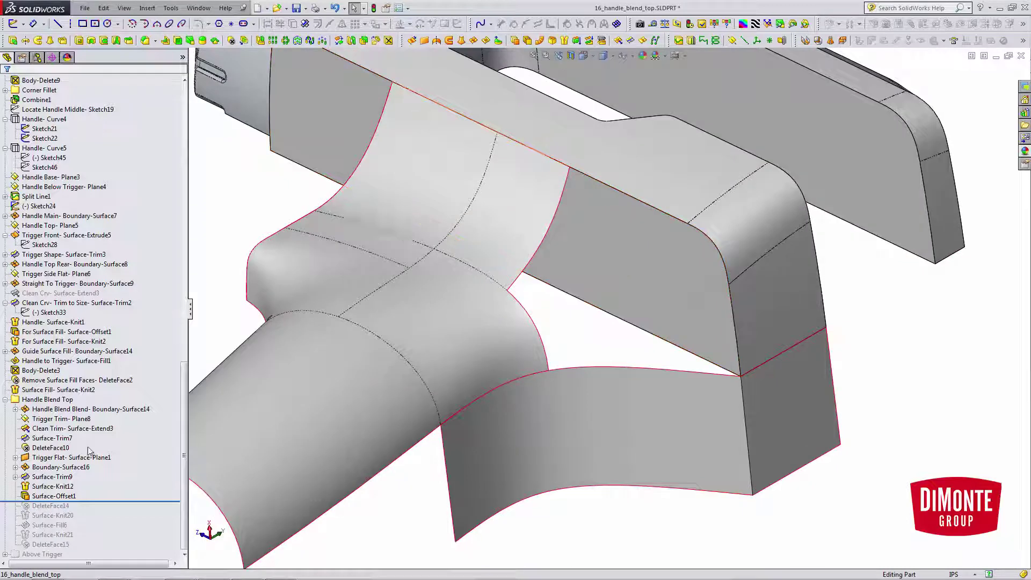
Step: Roll the model forward through DeleteFace14, Surface-Knit20 and the Surface-Fill6 patch behind the handle
{"action": "left_click_drag", "start_coordinate": [97, 502], "coordinate": [93, 520]}
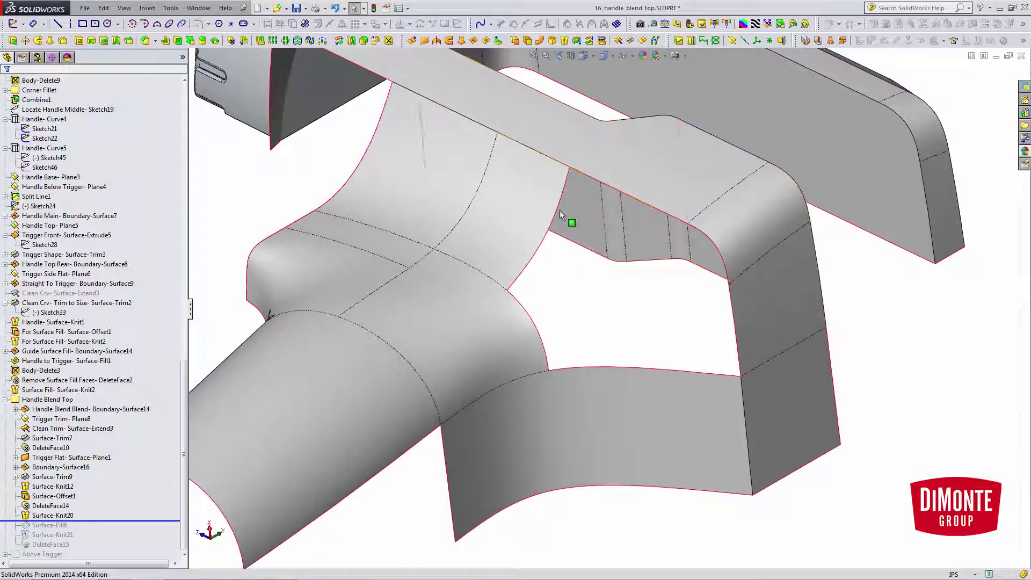
{"action": "middle_click_drag", "start_coordinate": [613, 335], "coordinate": [614, 314]}
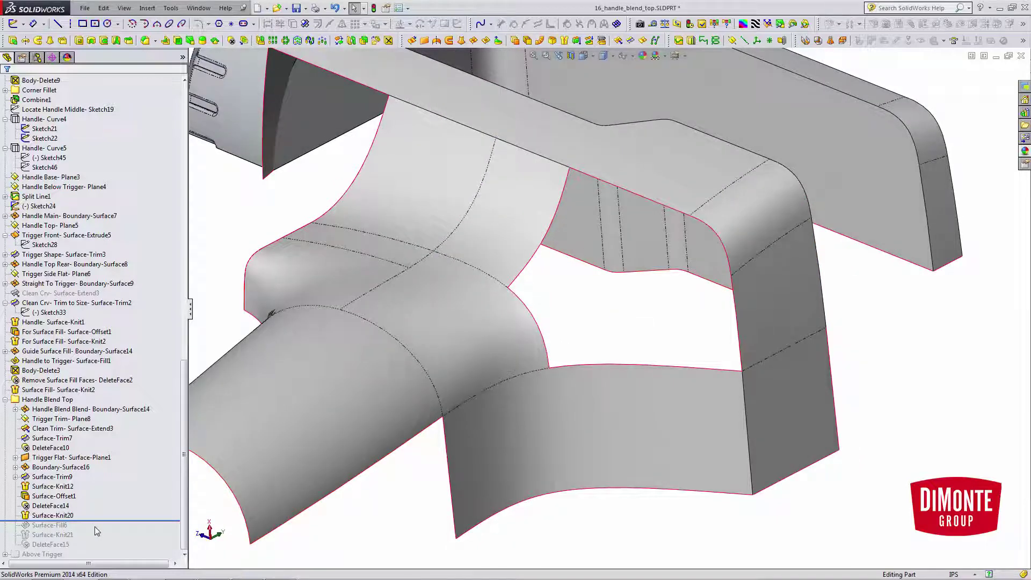
{"action": "left_click_drag", "start_coordinate": [94, 521], "coordinate": [94, 530]}
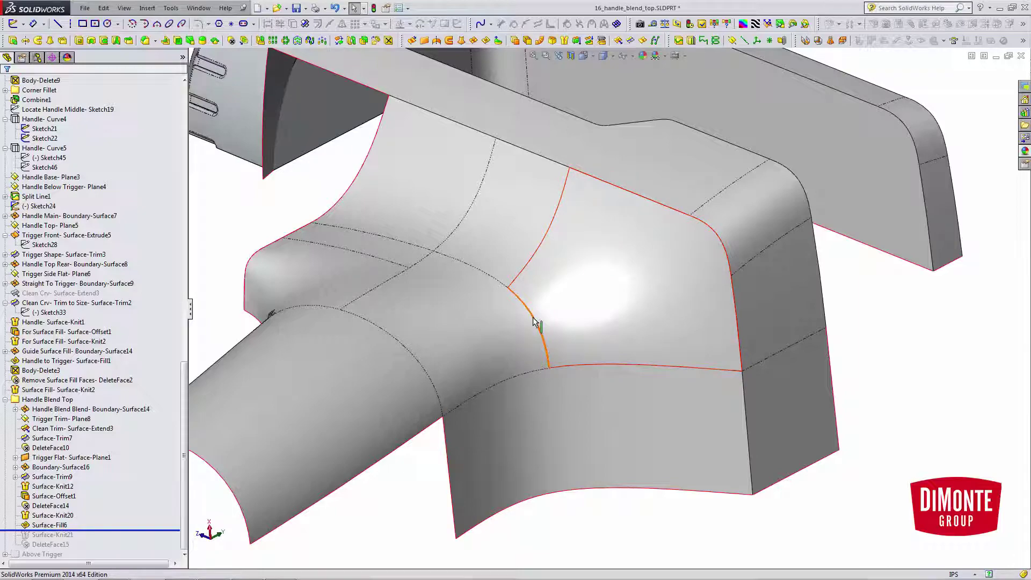
Step: Open the Surface-Fill6 definition, review the tangent and contact conditions of its patch boundary edges, and close it without changes
{"action": "middle_click_drag", "start_coordinate": [684, 278], "coordinate": [644, 289]}
{"action": "left_click", "coordinate": [644, 289]}
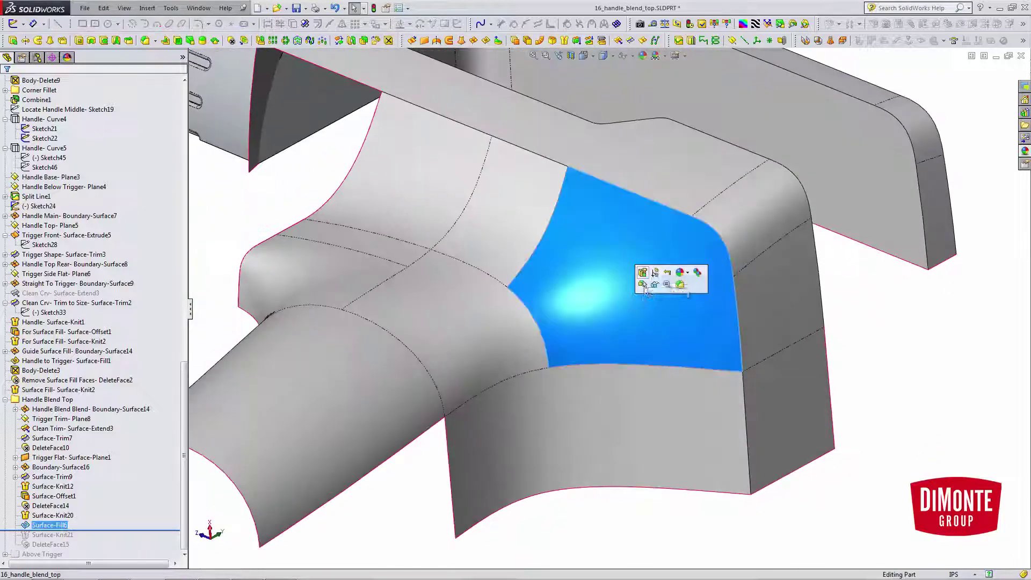
{"action": "left_click", "coordinate": [643, 281]}
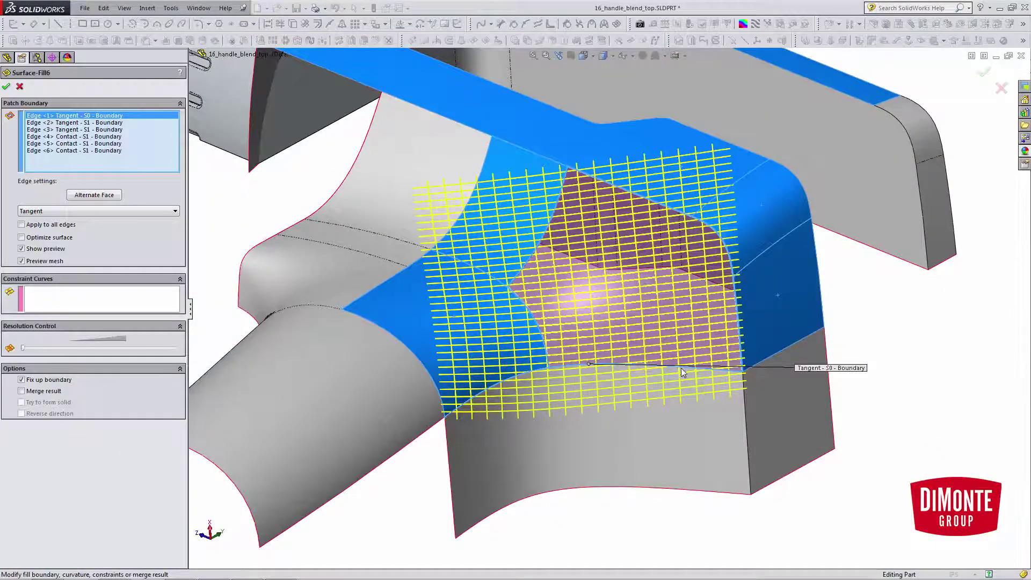
{"action": "middle_click_drag", "start_coordinate": [679, 393], "coordinate": [493, 278]}
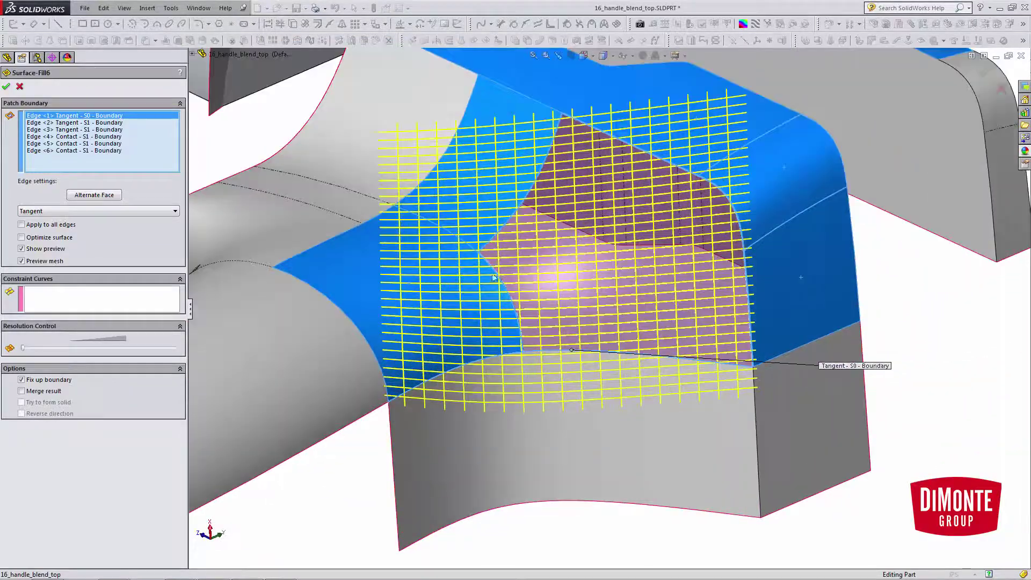
{"action": "left_click", "coordinate": [20, 86]}
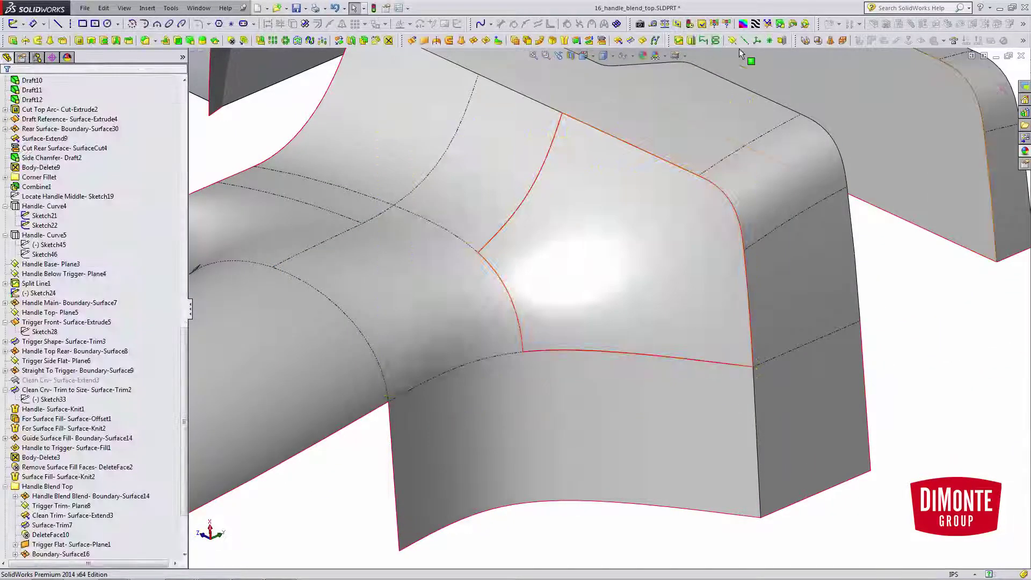
Step: Inspect the transition from the Surface-Fill6 patch to its neighbouring faces with zebra stripes, and turn the stripes off again
{"action": "key", "text": "z"}
{"action": "key", "text": "z"}
{"action": "middle_click_drag", "start_coordinate": [697, 111], "coordinate": [699, 215]}
{"action": "left_click", "coordinate": [755, 24]}
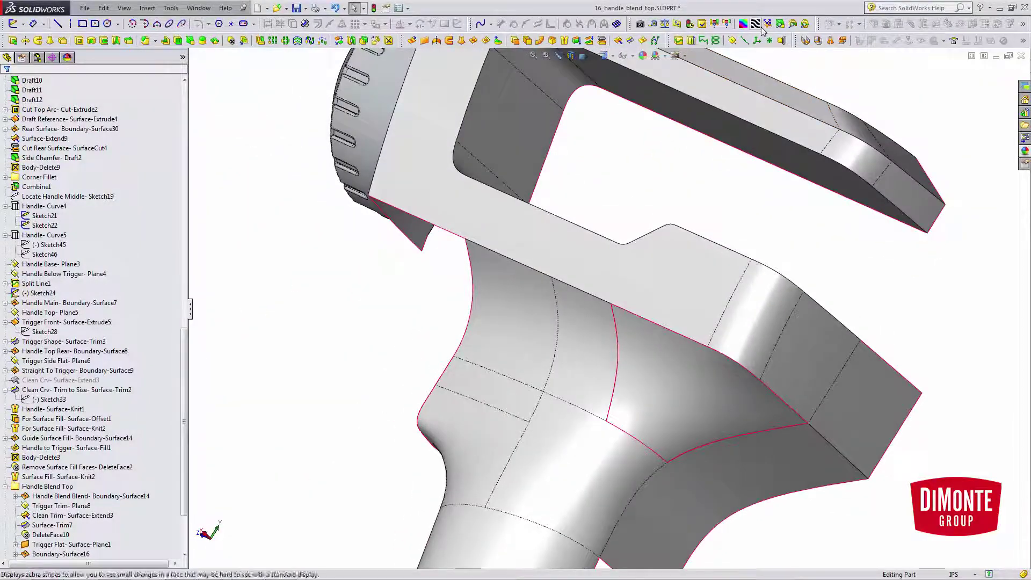
{"action": "scroll", "coordinate": [648, 416], "scroll_direction": "down", "scroll_amount": 6}
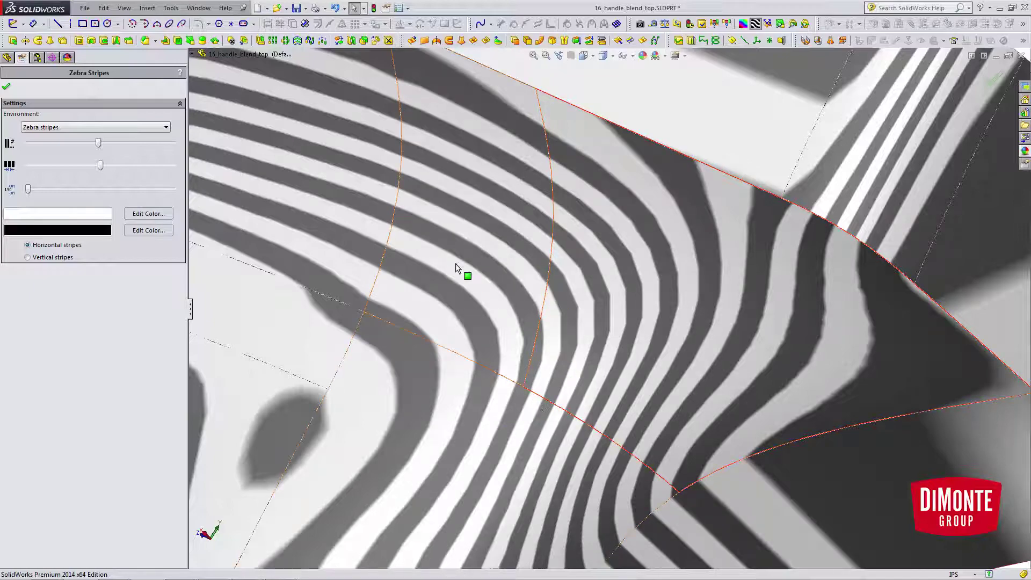
{"action": "scroll", "coordinate": [596, 382], "scroll_direction": "up", "scroll_amount": 2}
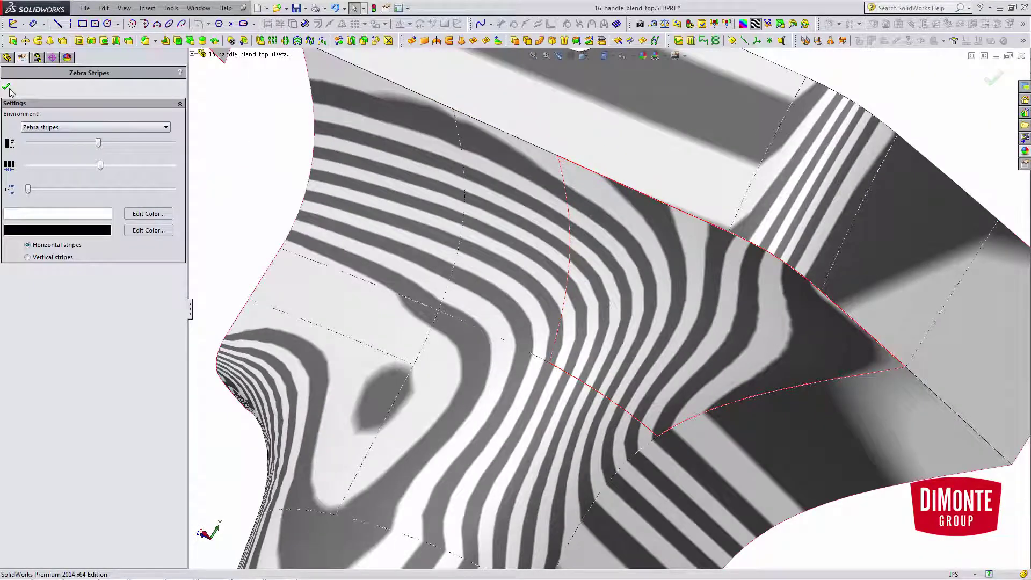
{"action": "left_click", "coordinate": [756, 26]}
Step: Roll the model forward through Surface-Knit21 and DeleteFace15 to complete the Handle Blend Top folder, and inspect the handle
{"action": "middle_click_drag", "start_coordinate": [669, 344], "coordinate": [505, 371]}
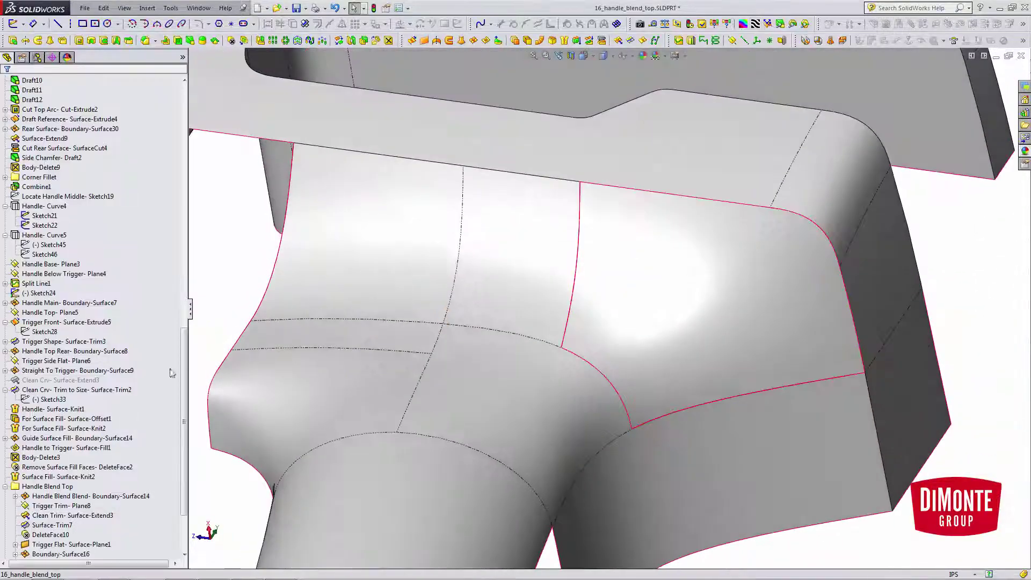
{"action": "scroll", "coordinate": [134, 419], "scroll_direction": "down", "scroll_amount": 3}
{"action": "left_click_drag", "start_coordinate": [90, 531], "coordinate": [102, 548]}
{"action": "scroll", "coordinate": [581, 458], "scroll_direction": "up", "scroll_amount": 3}
{"action": "middle_click", "coordinate": [546, 328]}
{"action": "middle_click_drag", "start_coordinate": [545, 327], "coordinate": [612, 275]}
{"action": "scroll", "coordinate": [558, 495], "scroll_direction": "up", "scroll_amount": 3}
{"action": "scroll", "coordinate": [603, 344], "scroll_direction": "down", "scroll_amount": 2}
Step: Highlight the Handle to Trigger fill and Surface-Fill6 faces together, clear the selection, and view the whole handle from the side
{"action": "left_click", "coordinate": [591, 316]}
{"action": "left_click", "coordinate": [696, 267]}
{"action": "scroll", "coordinate": [538, 310], "scroll_direction": "down", "scroll_amount": 2}
{"action": "left_click", "coordinate": [551, 299]}
{"action": "left_click", "coordinate": [703, 213], "text": "ctrl"}
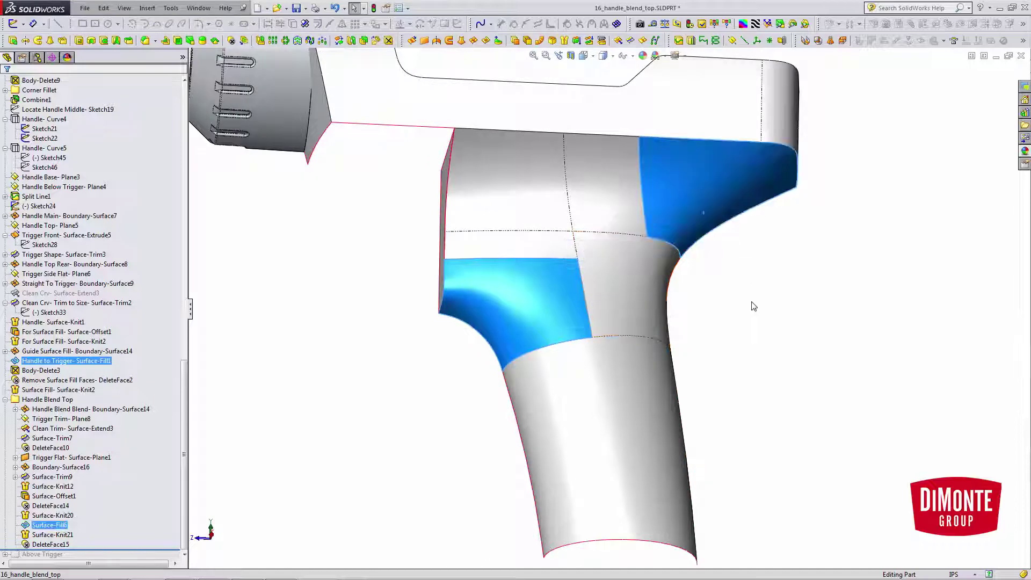
{"action": "scroll", "coordinate": [752, 304], "scroll_direction": "up", "scroll_amount": 2}
{"action": "left_click", "coordinate": [737, 299]}
{"action": "middle_click_drag", "start_coordinate": [737, 299], "coordinate": [737, 346]}
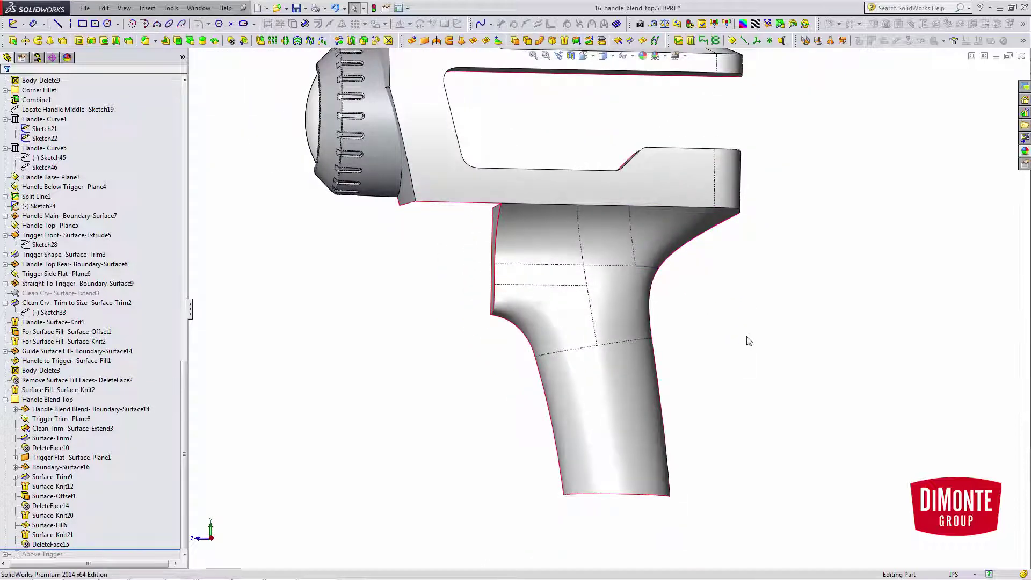